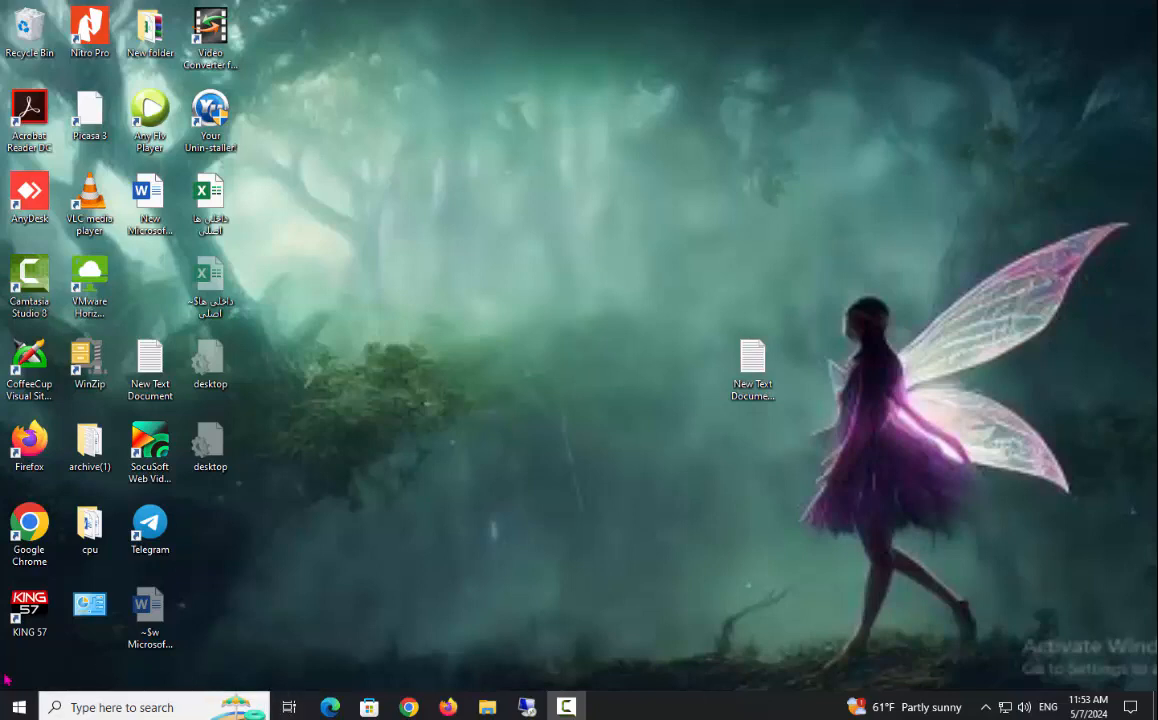
Open Word with a new blank document and paste the copied "First Keyboard" text into it
click(19, 707)
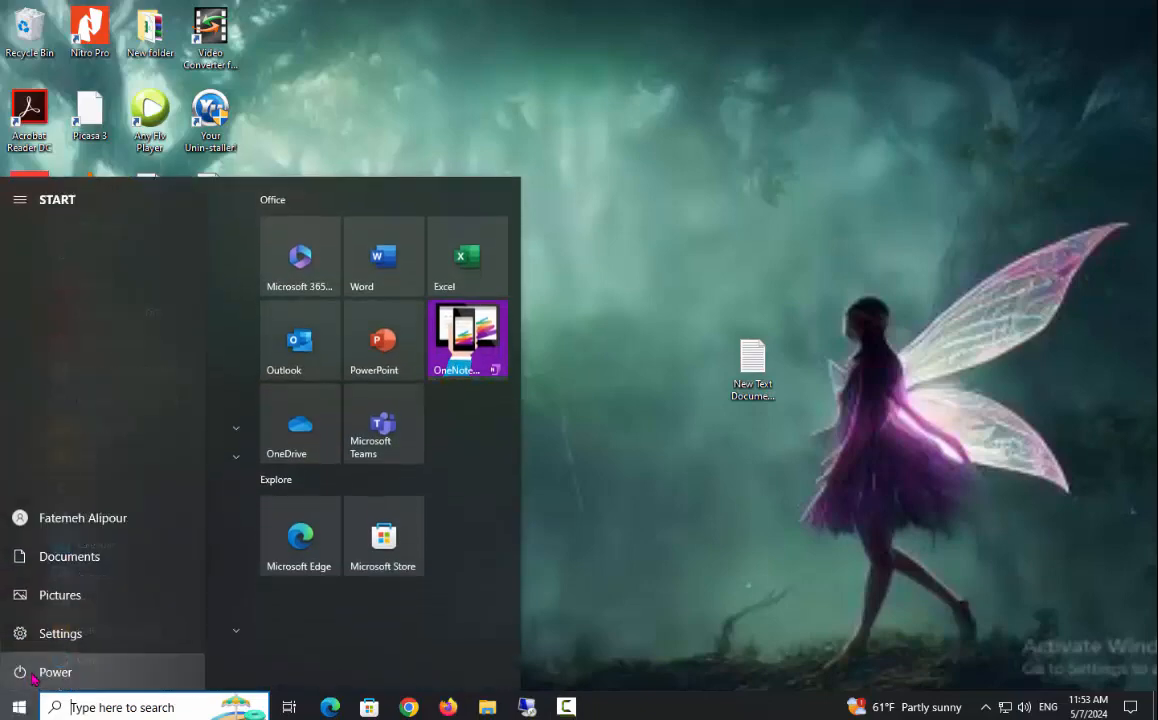
text(word)
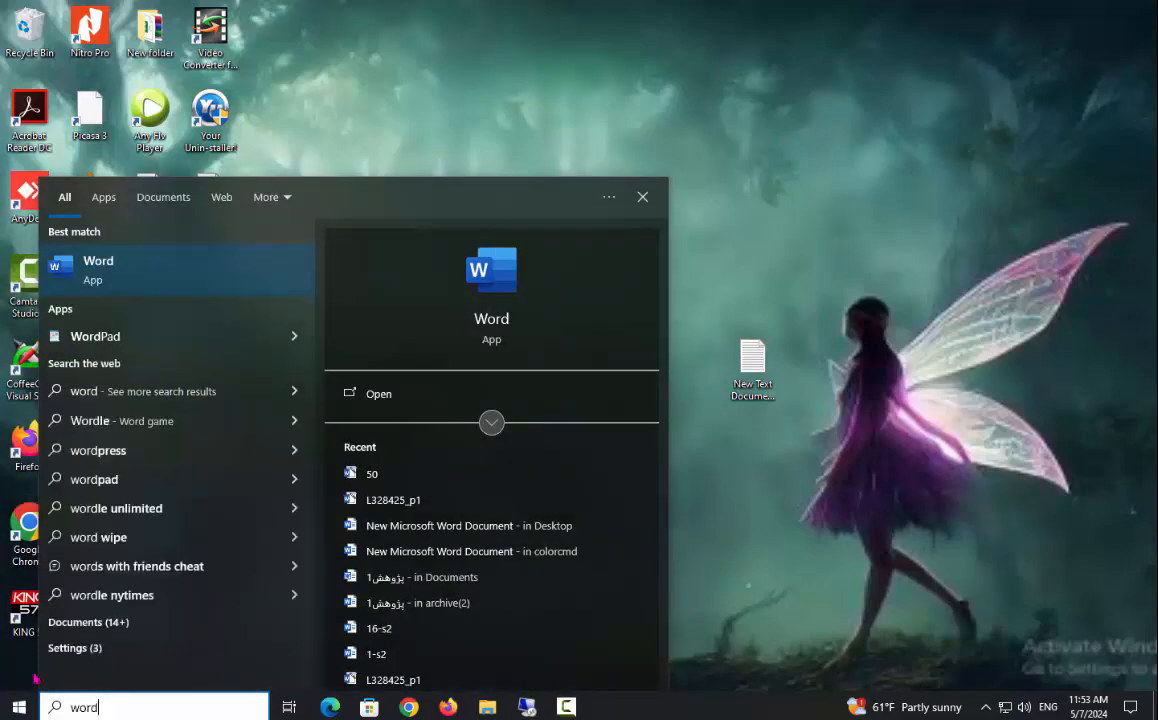
key(Return)
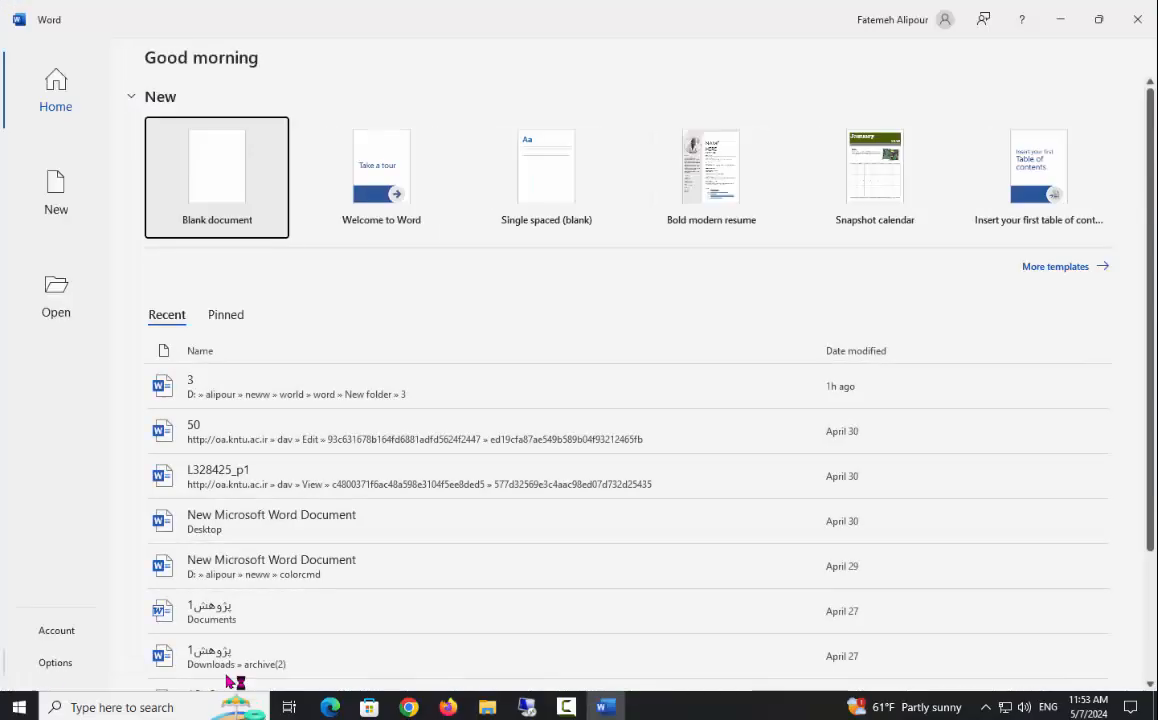
click(233, 155)
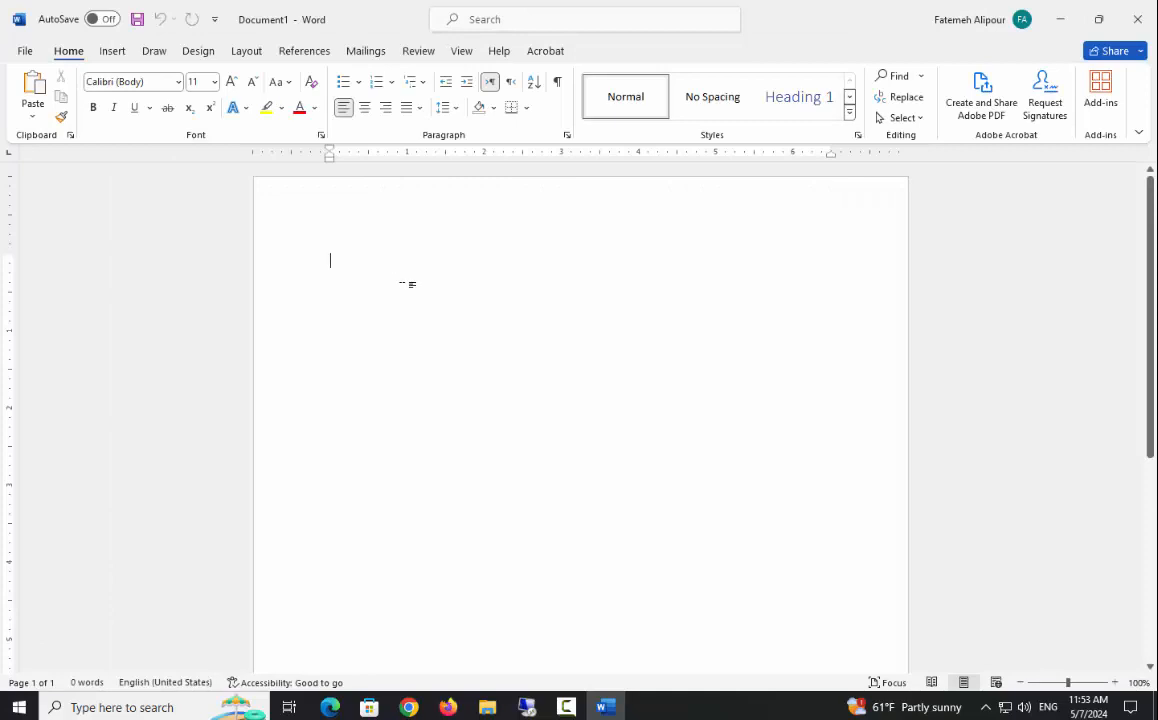
key(ctrl+v)
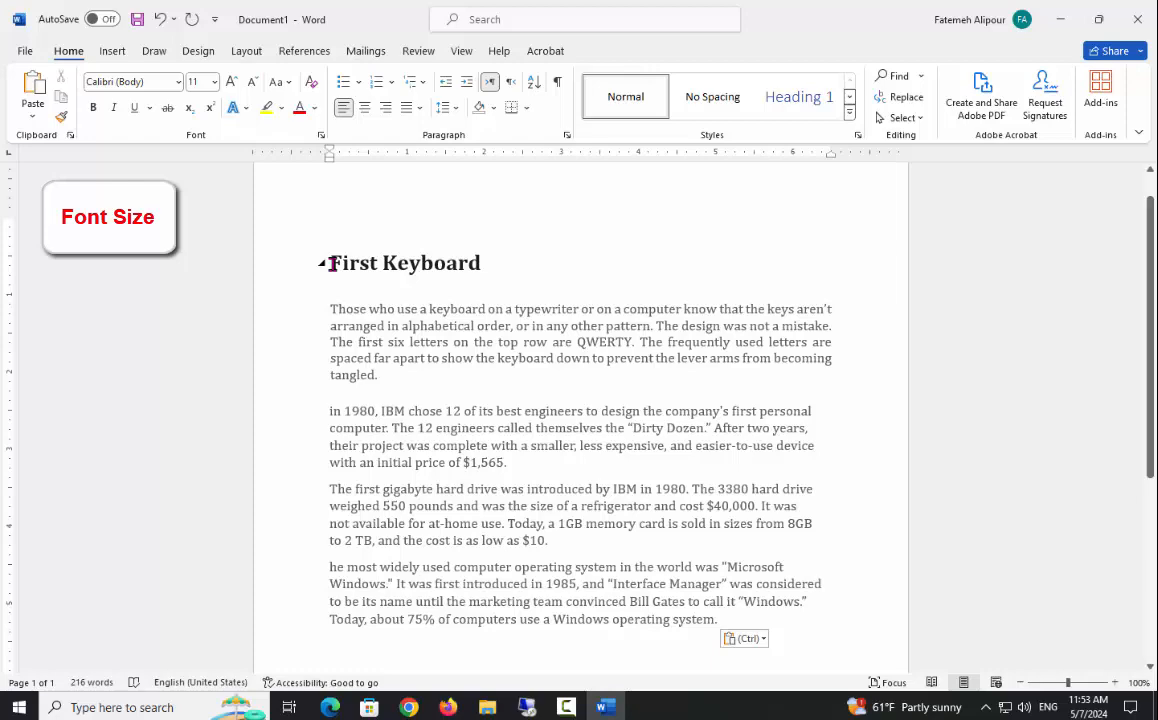
Check the font size of the "First Keyboard" heading and of the first body paragraph
drag(332, 263, 461, 265)
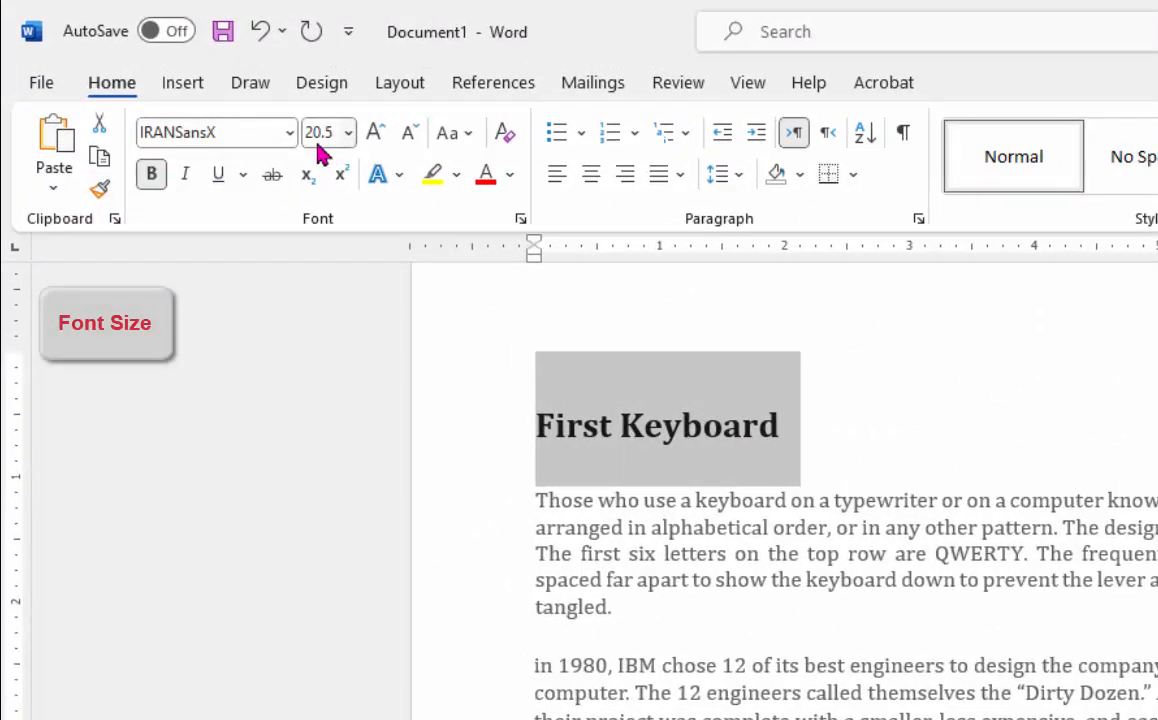
click(569, 528)
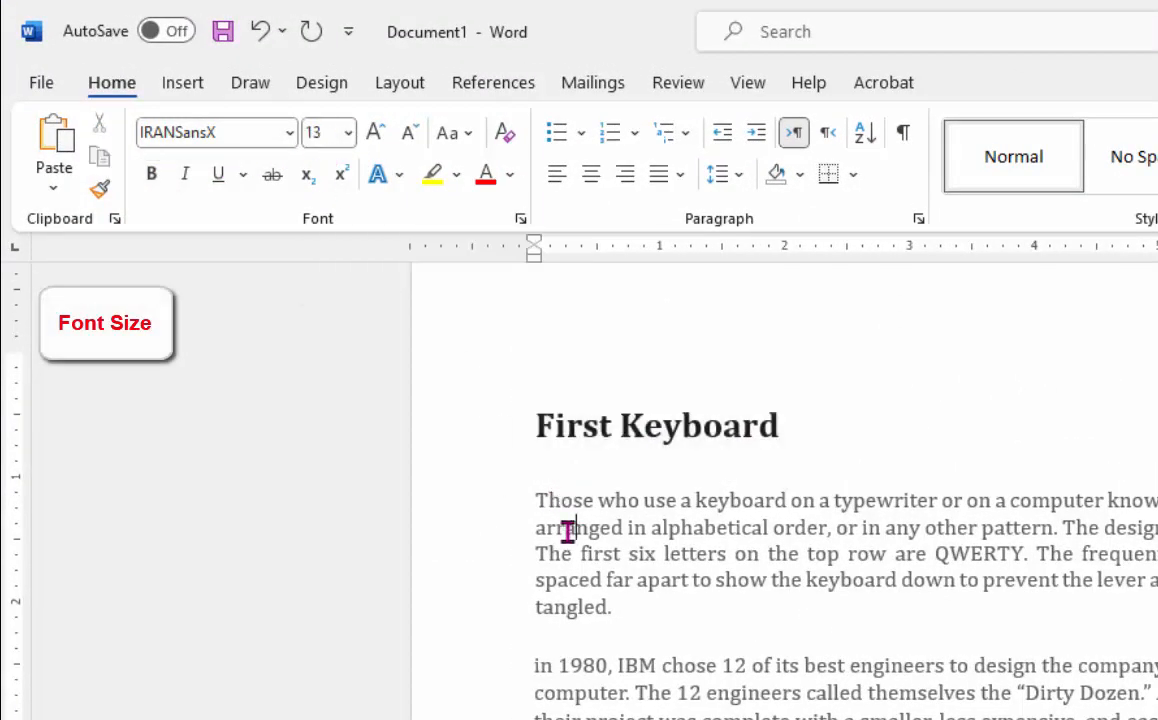
drag(541, 501, 624, 596)
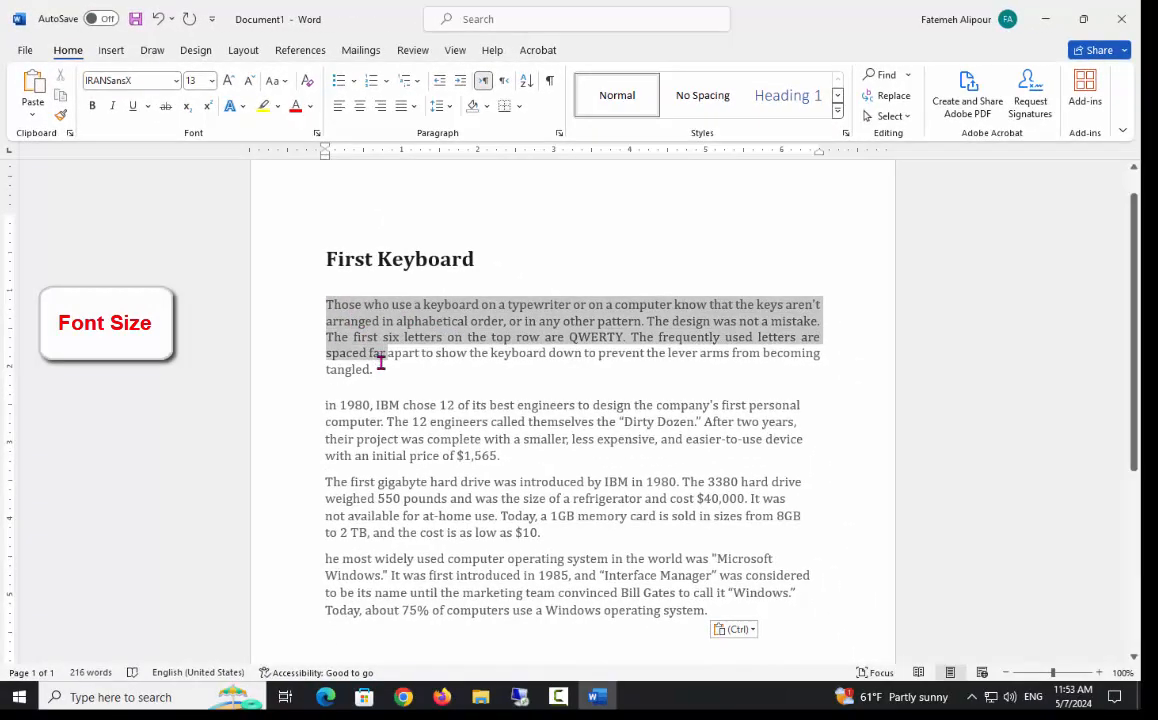
drag(380, 362, 380, 365)
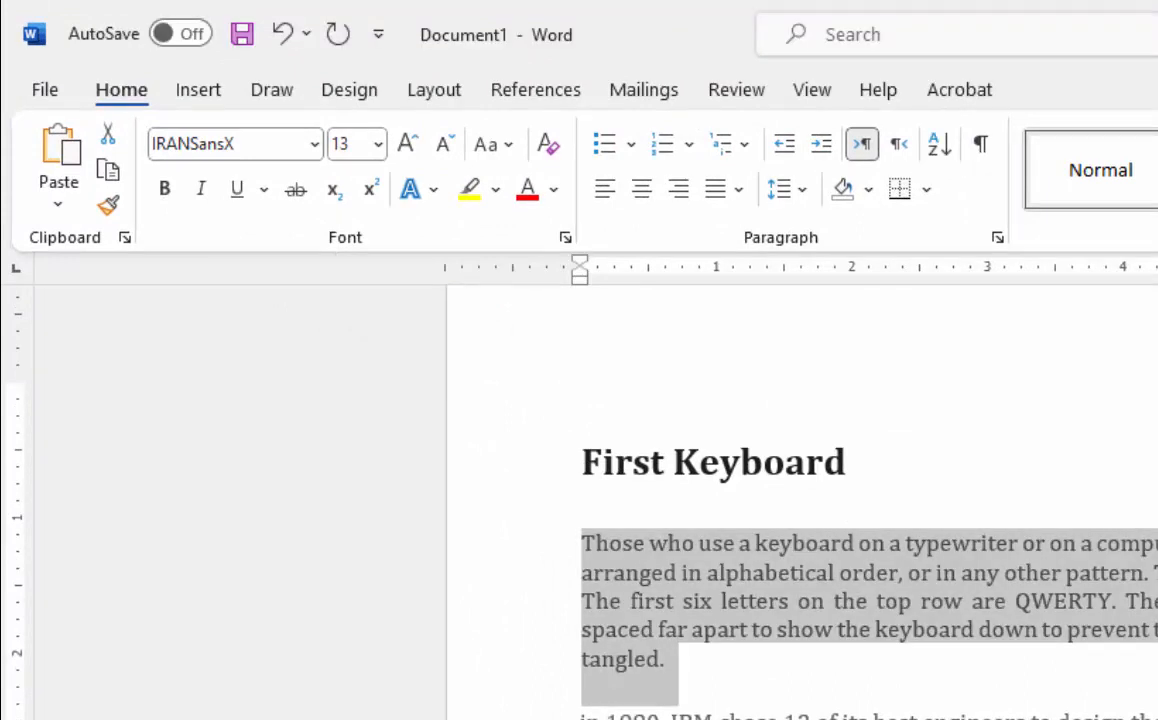
click(839, 668)
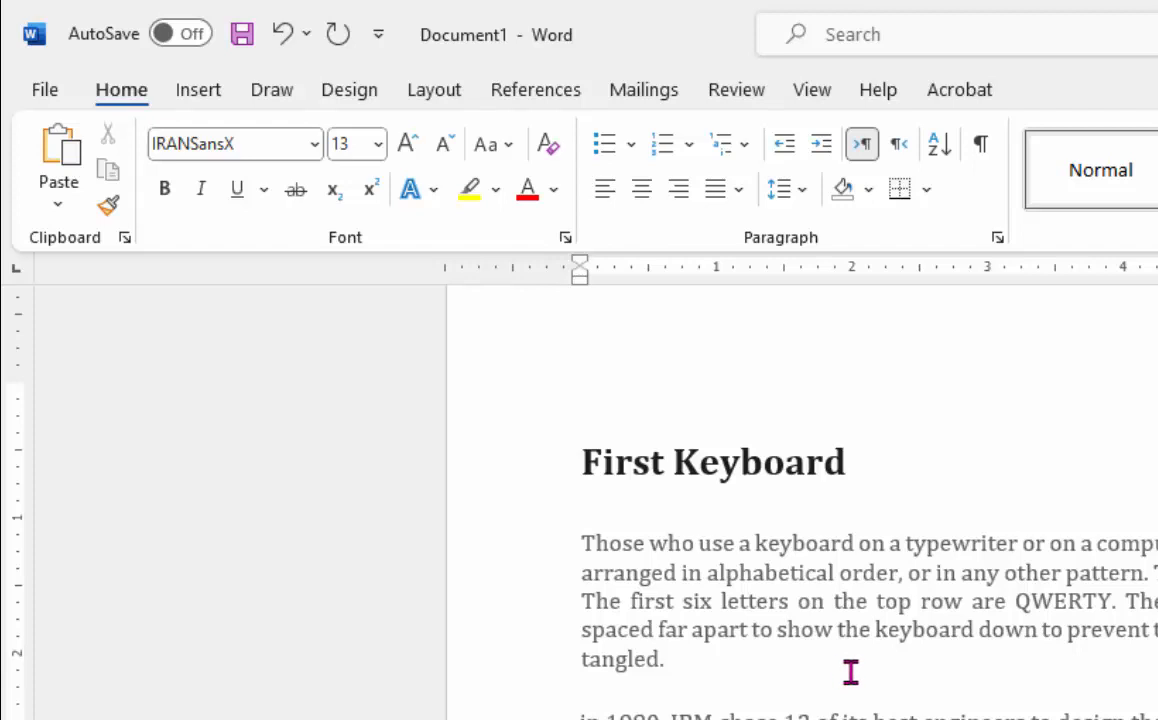
Set the font size of the first body paragraph, beginning "Those who use a keyboard", to 24
drag(598, 551, 706, 673)
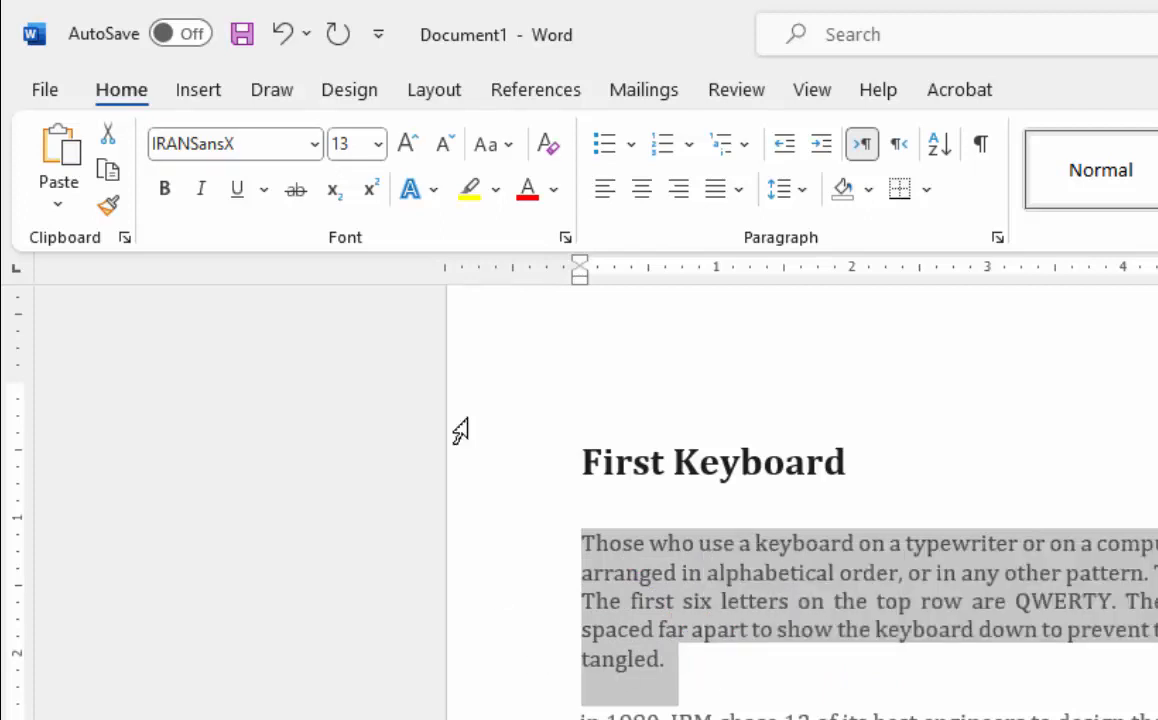
click(378, 146)
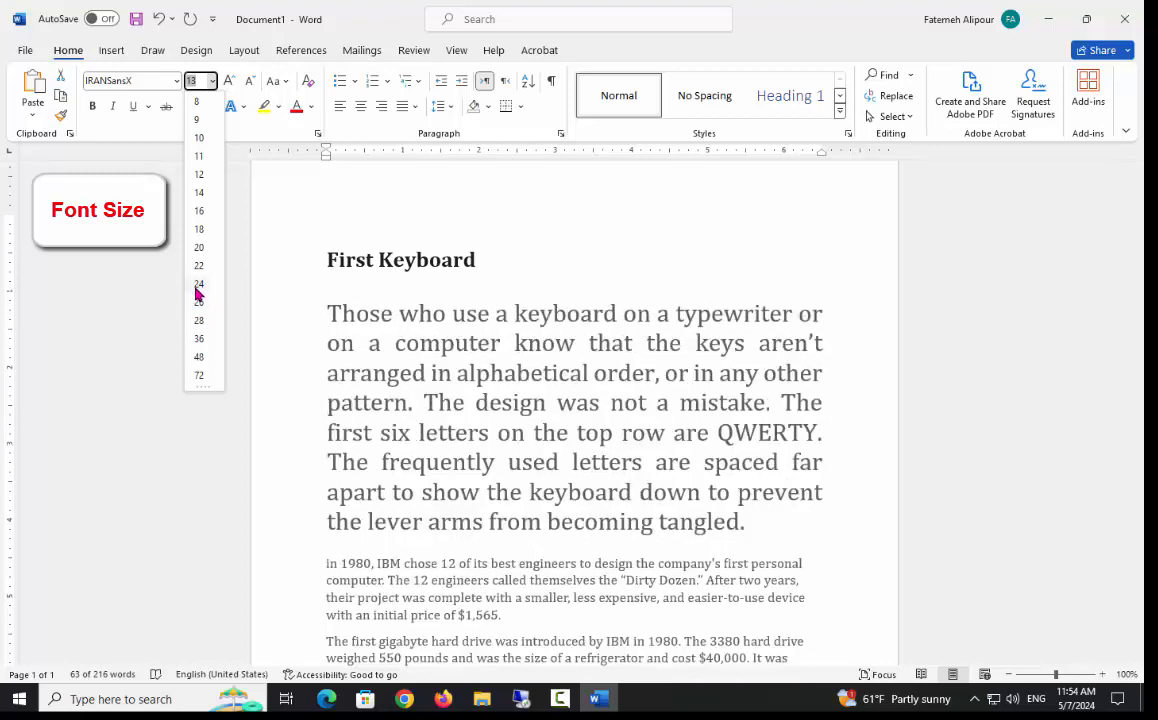
click(197, 286)
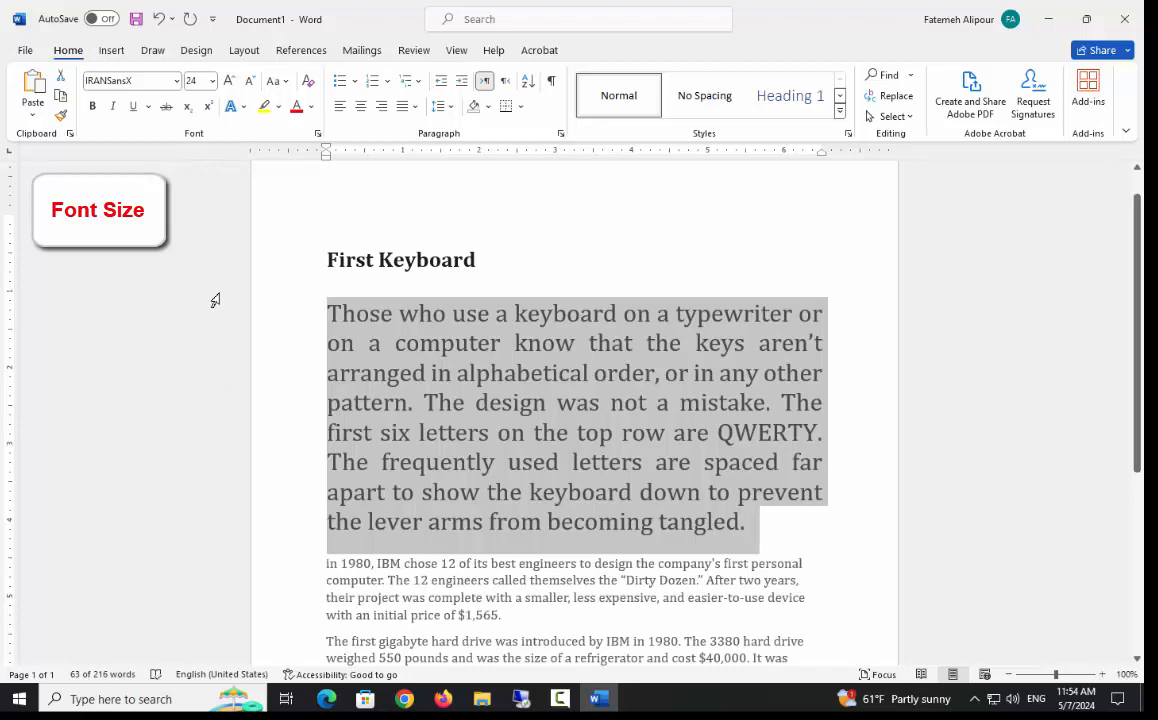
Set the font size of the selected first paragraph to 16
click(192, 81)
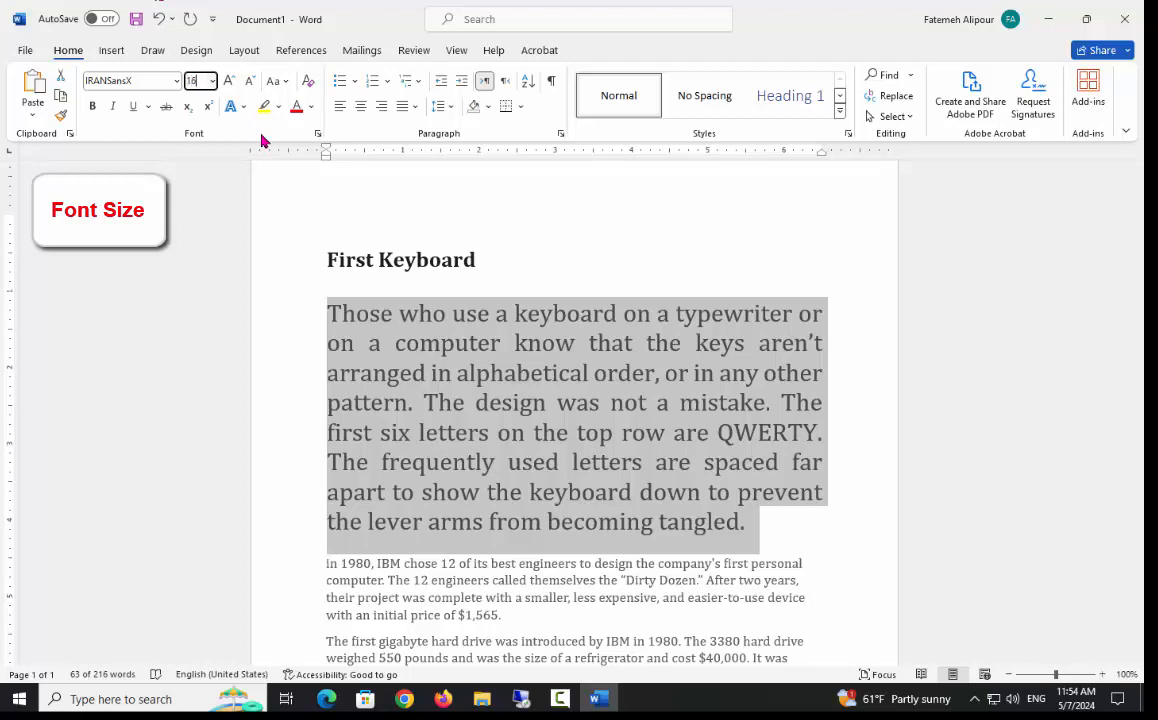
key(Return)
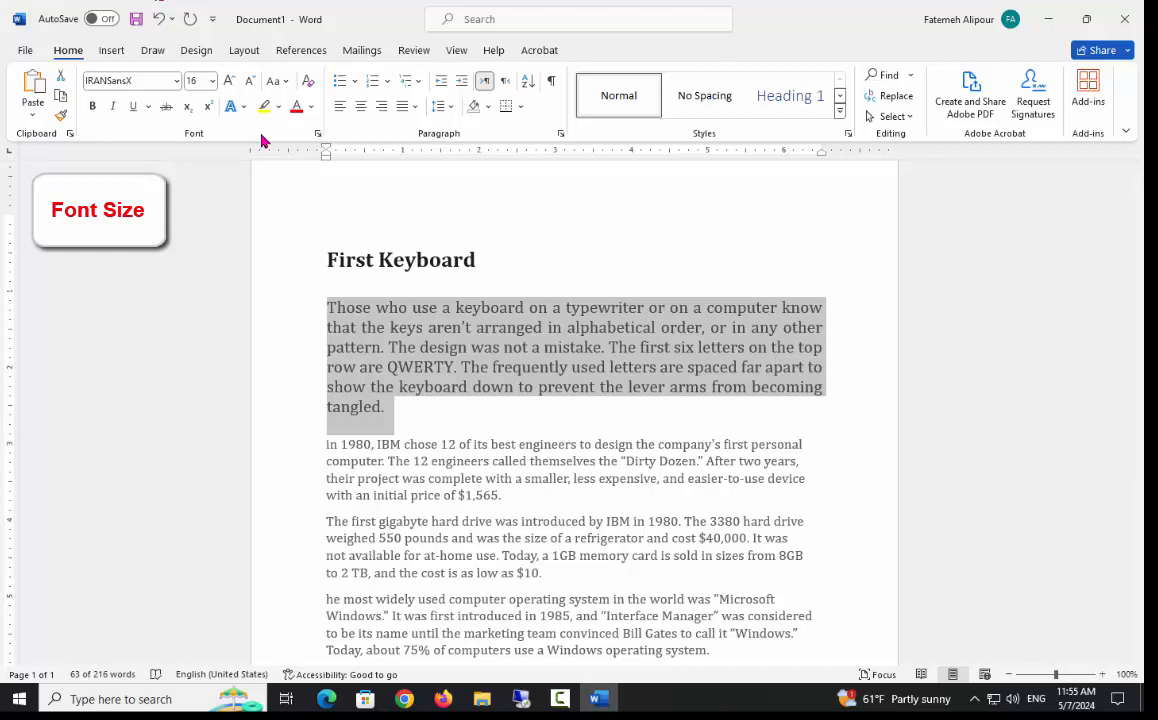
click(312, 327)
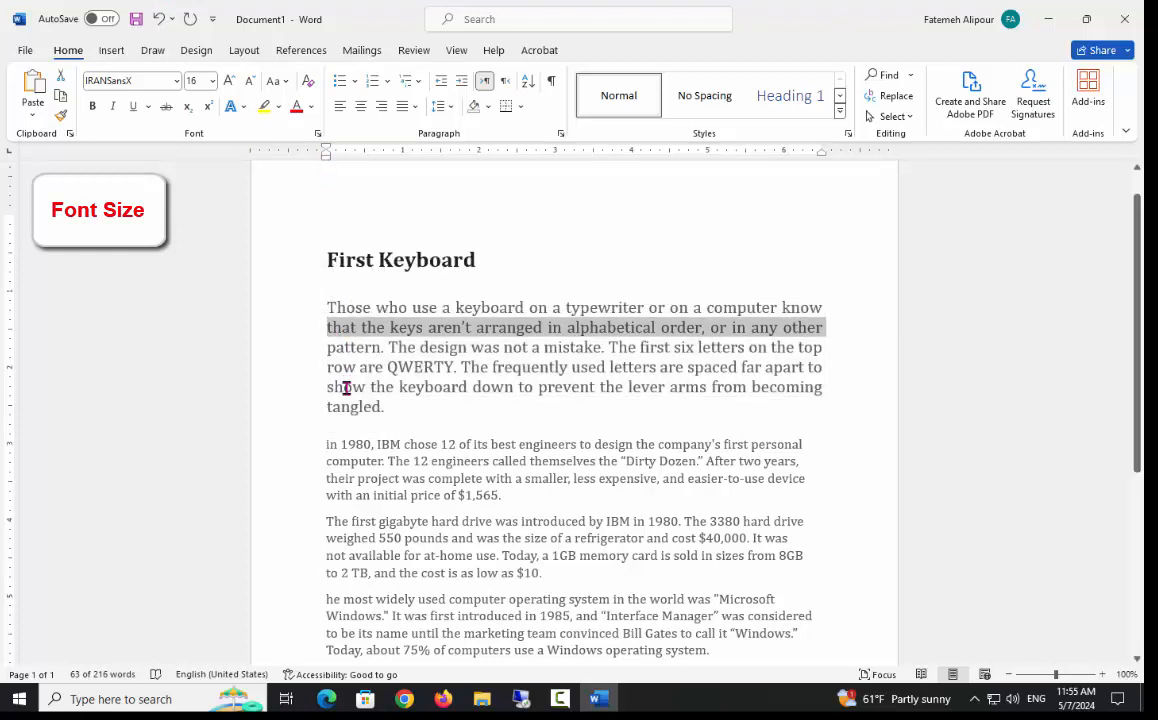
Increase the font size of the whole first body paragraph step by step to 22
drag(325, 307, 386, 411)
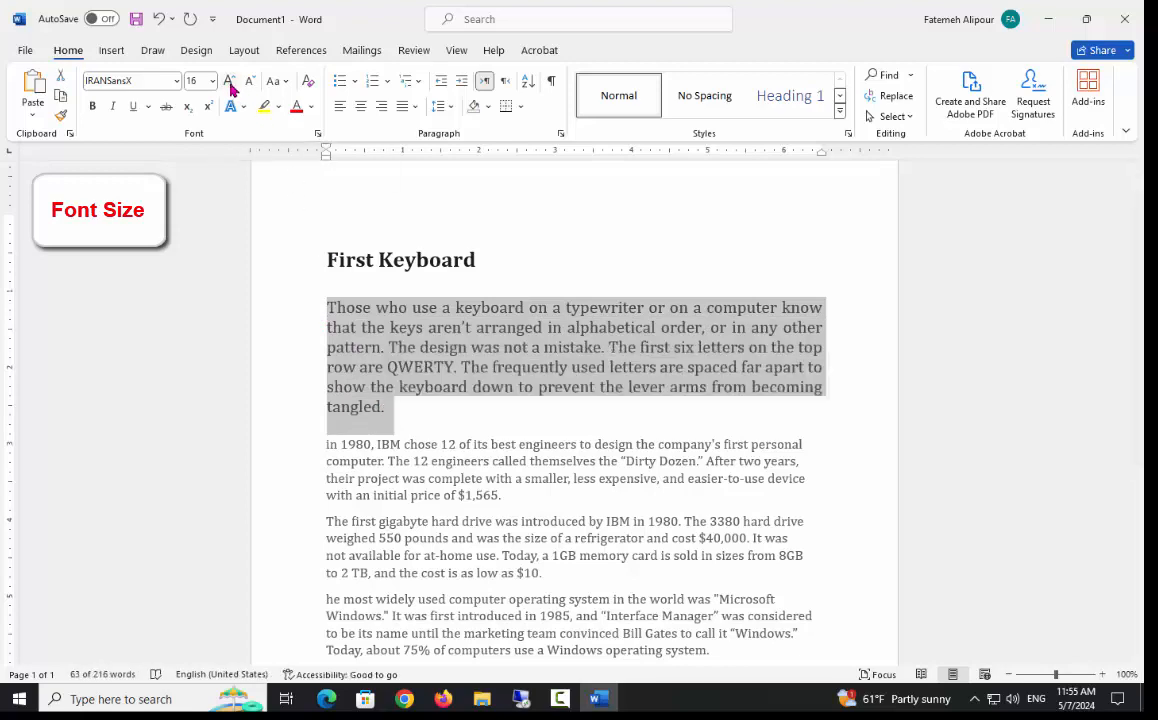
click(230, 81)
click(230, 84)
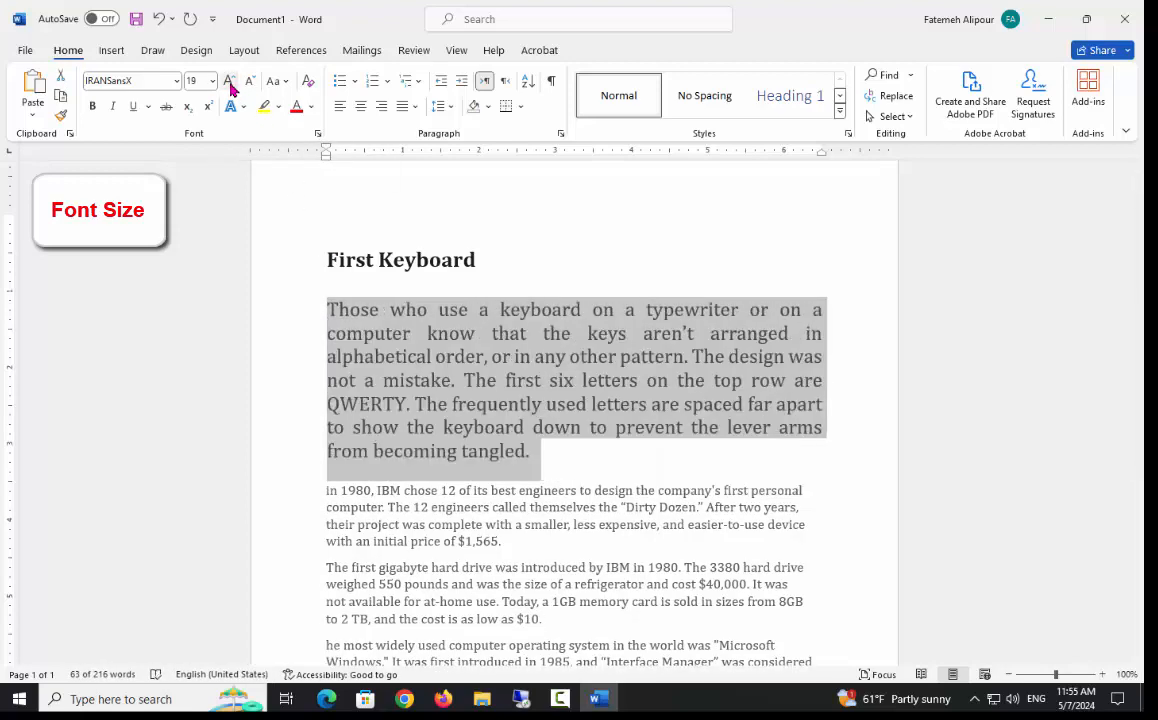
click(230, 84)
click(230, 84)
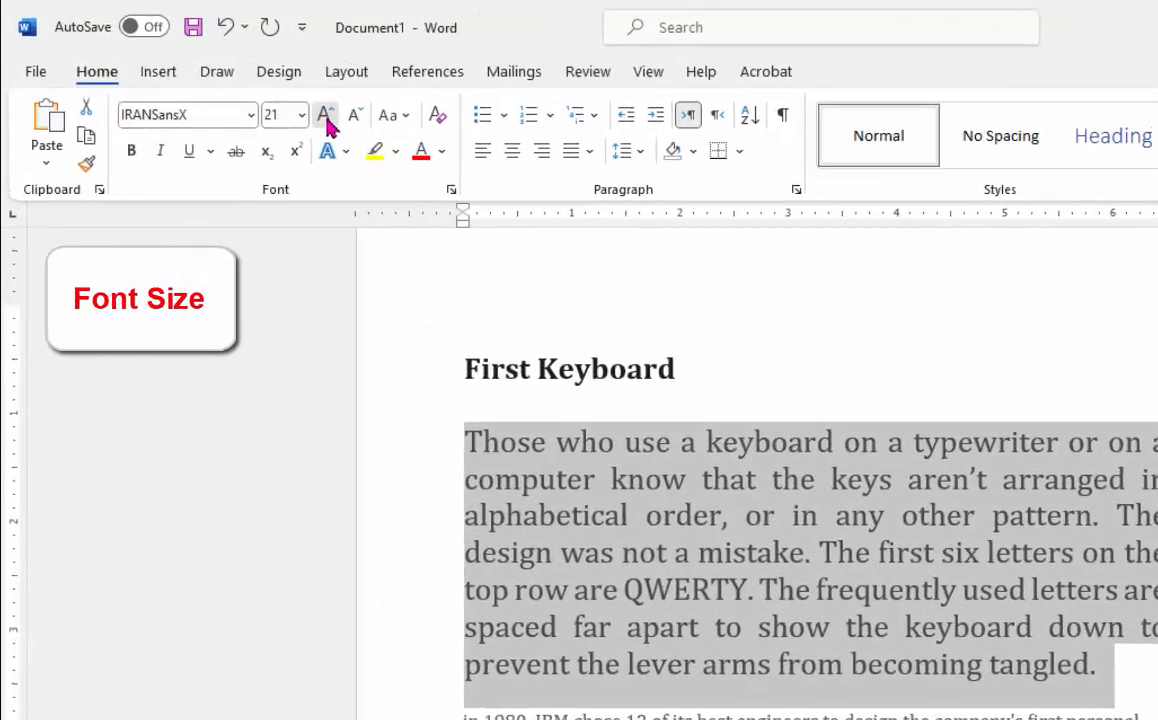
click(230, 84)
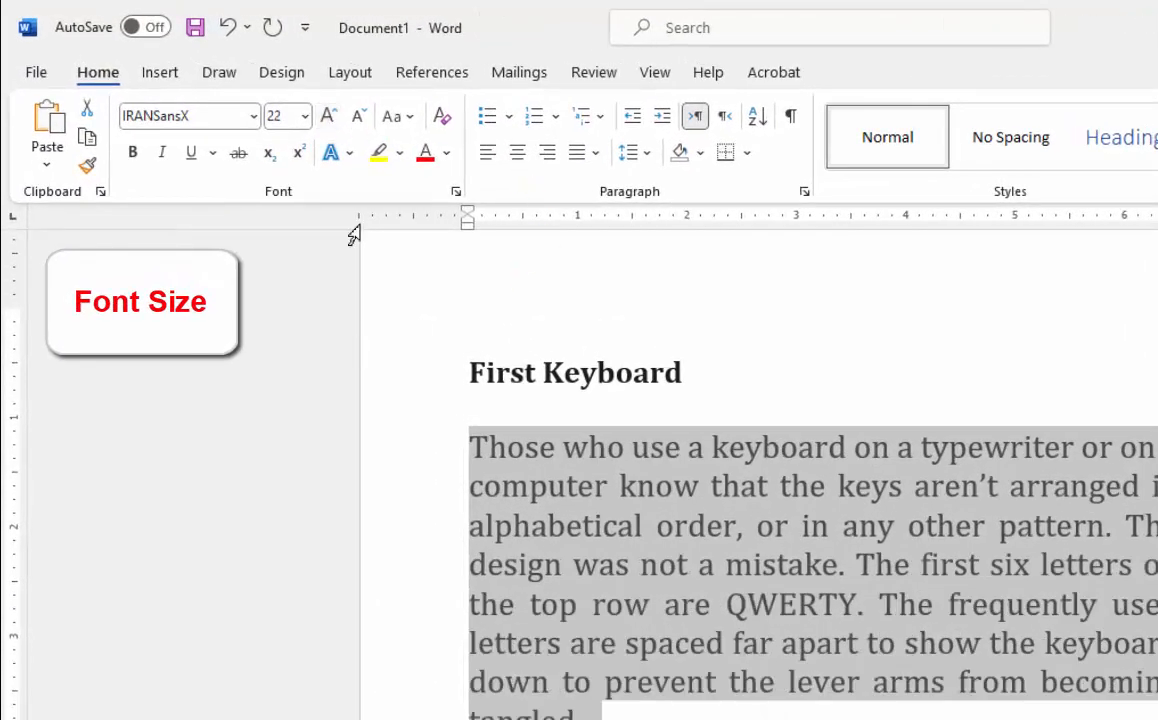
Decrease the first body paragraph's font size step by step to 14 and deselect the text
click(358, 127)
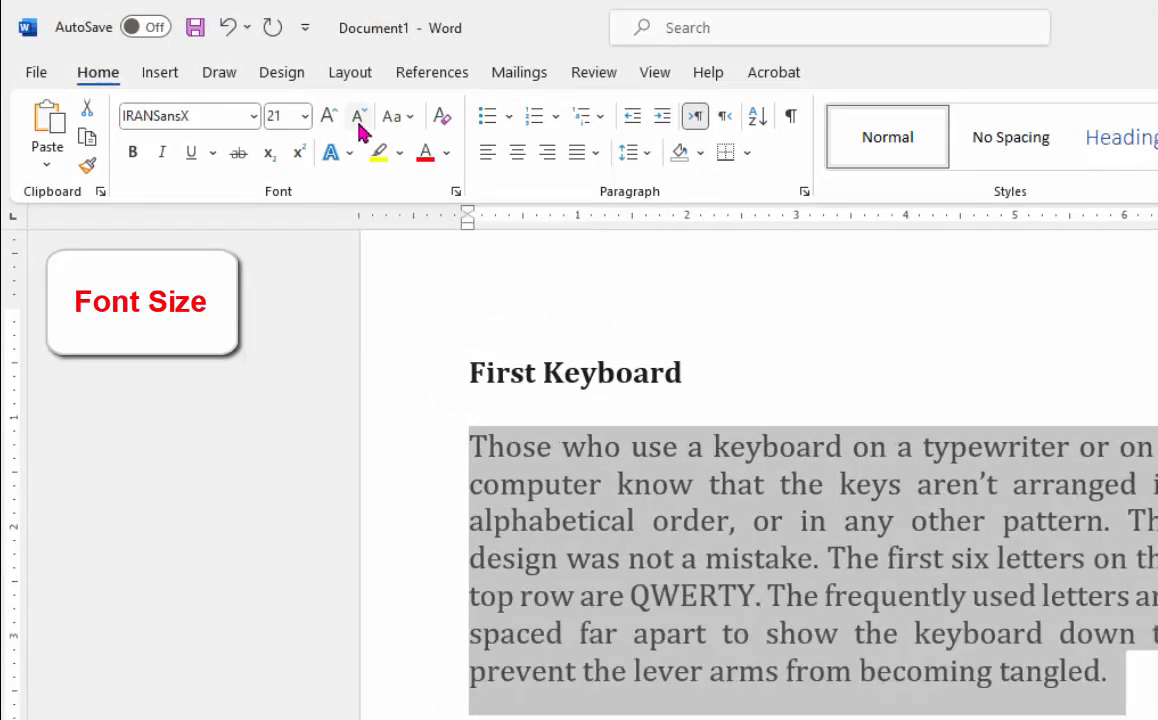
click(358, 118)
click(358, 120)
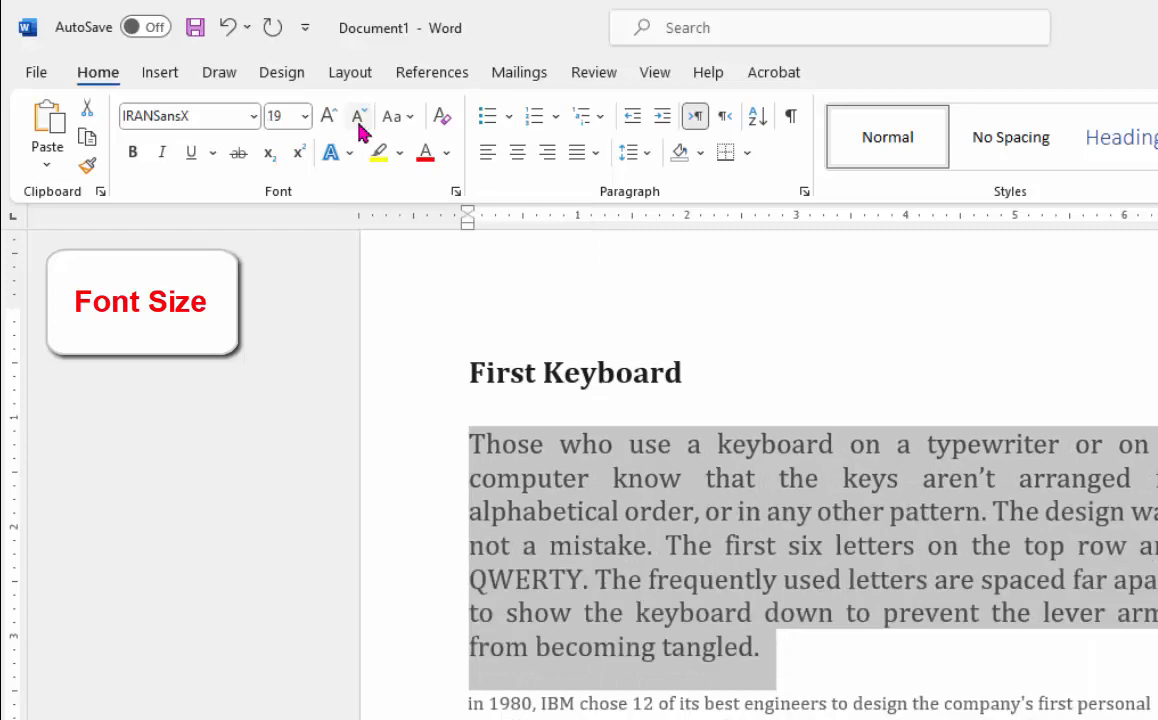
click(358, 120)
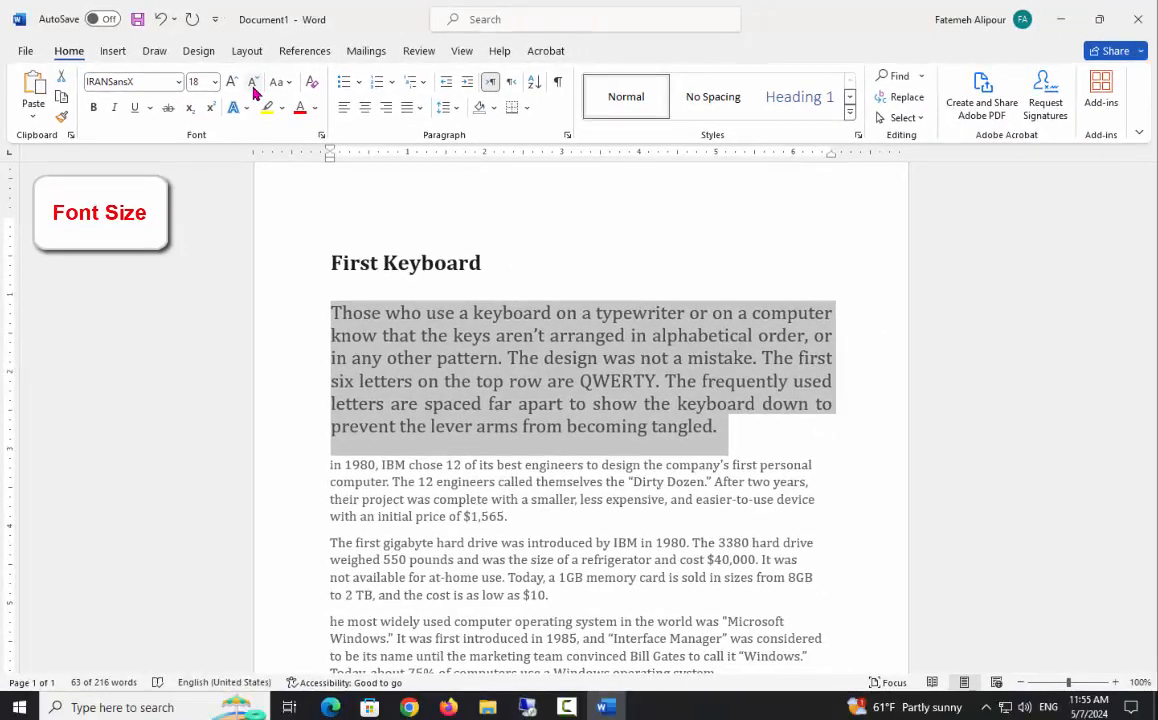
click(253, 84)
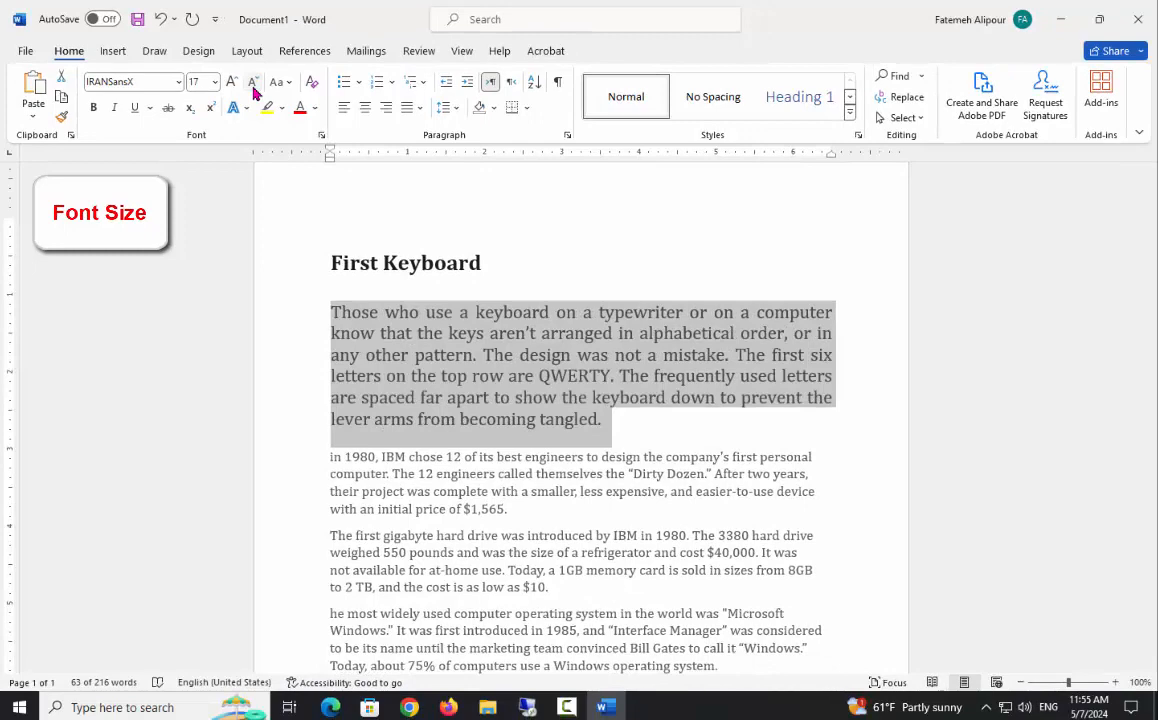
click(253, 84)
click(253, 84)
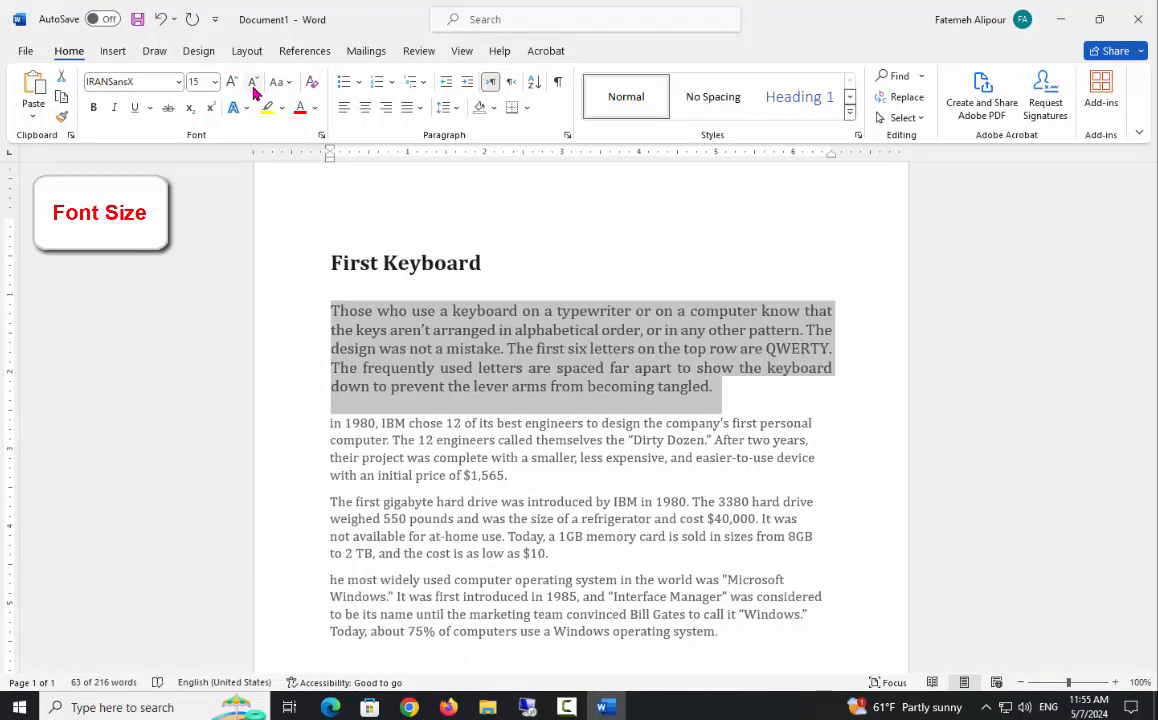
click(253, 84)
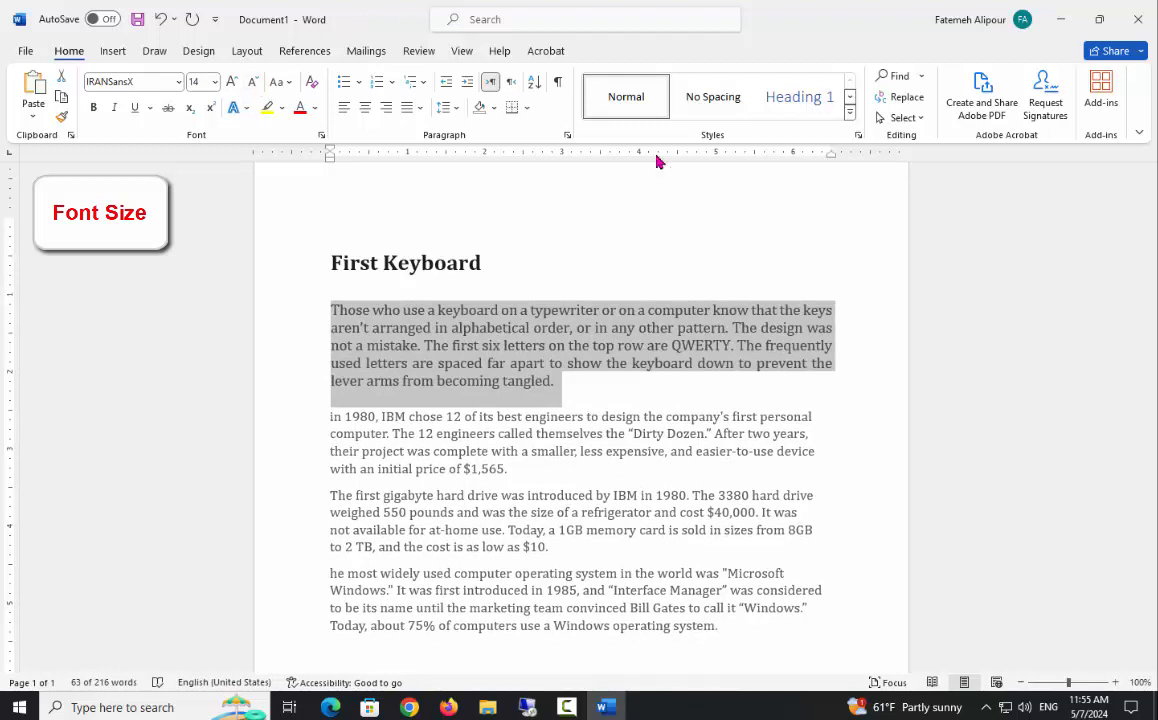
click(633, 255)
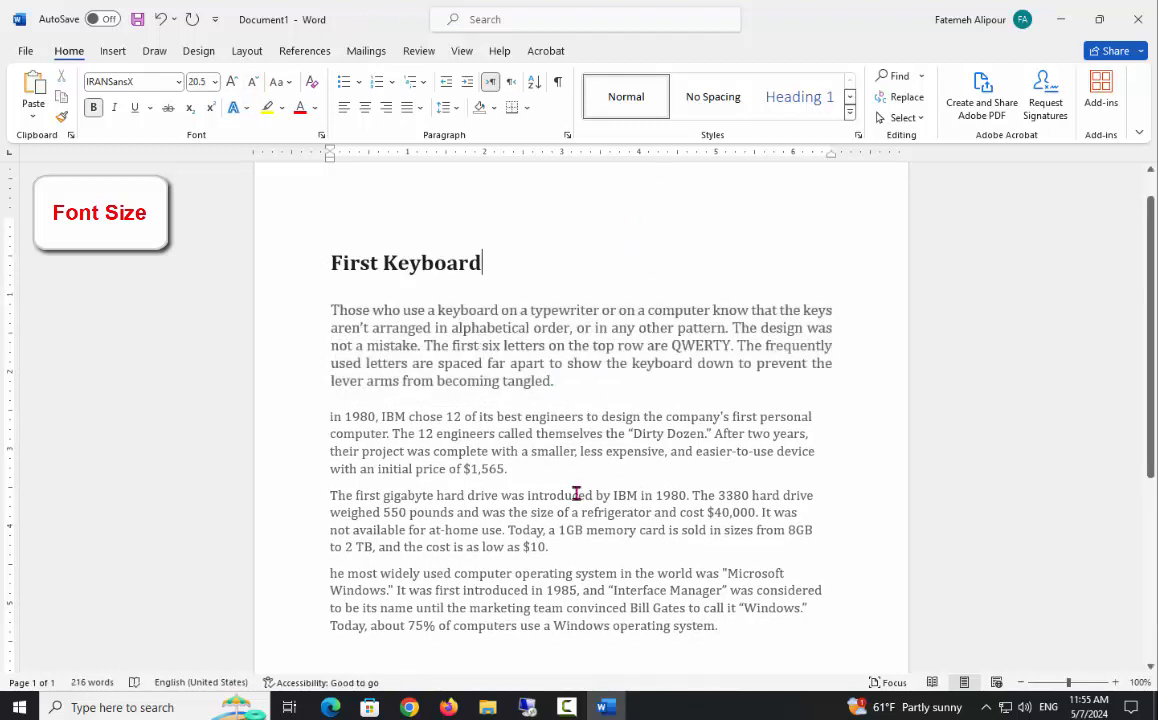
Set the font size of the first body paragraph to the custom value 1
click(214, 82)
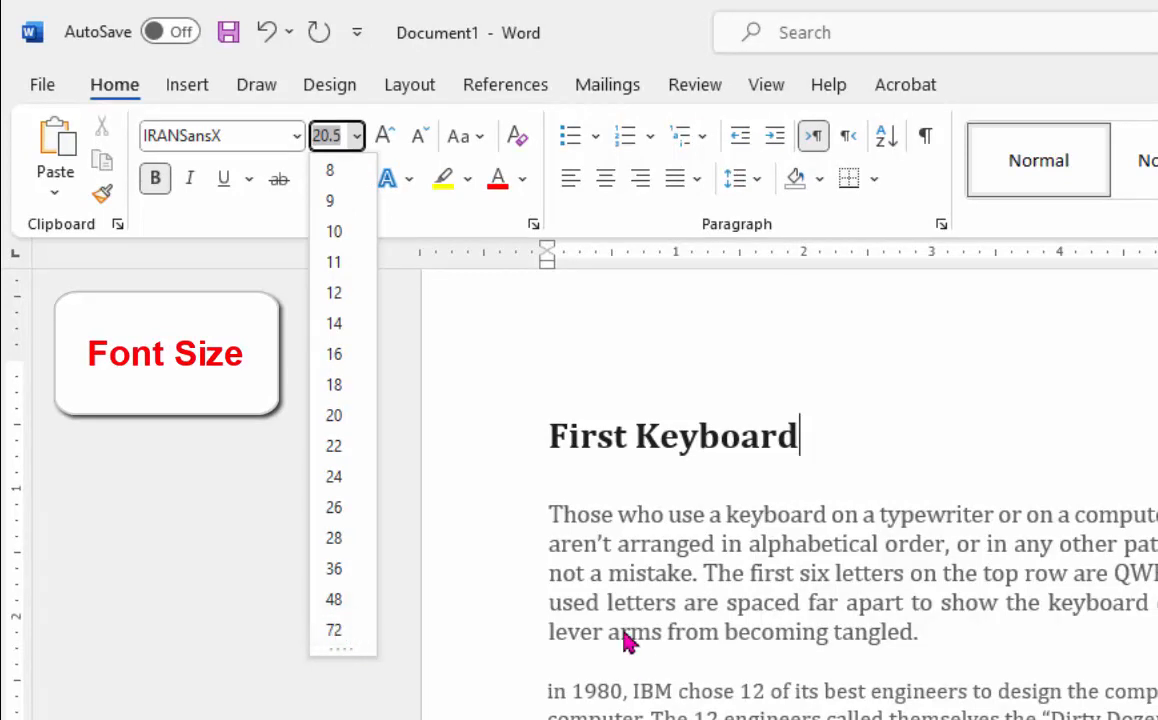
click(543, 525)
drag(548, 514, 918, 628)
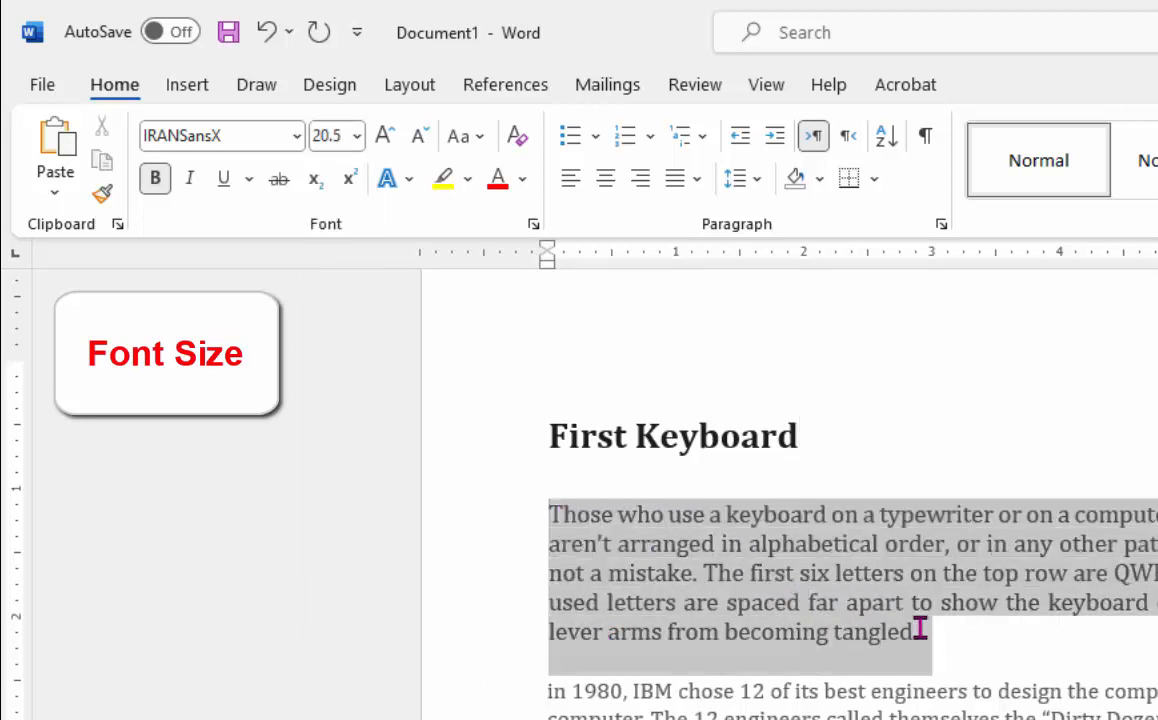
click(319, 136)
key(BackSpace)
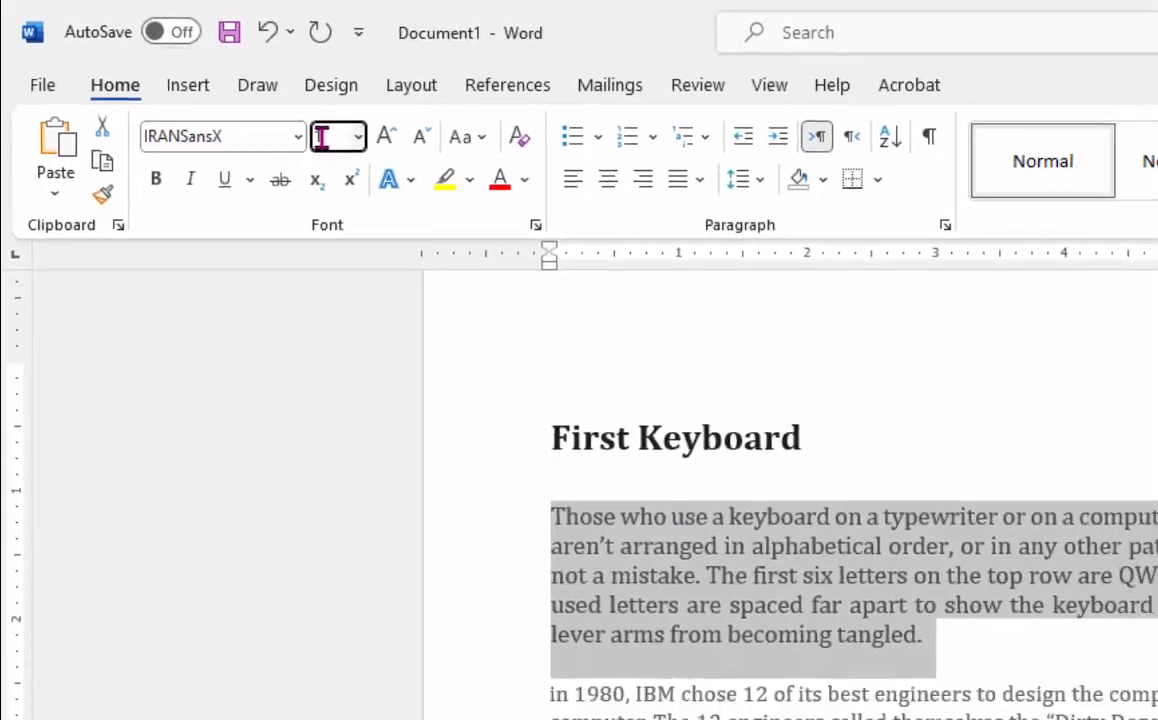
text(1)
key(Return)
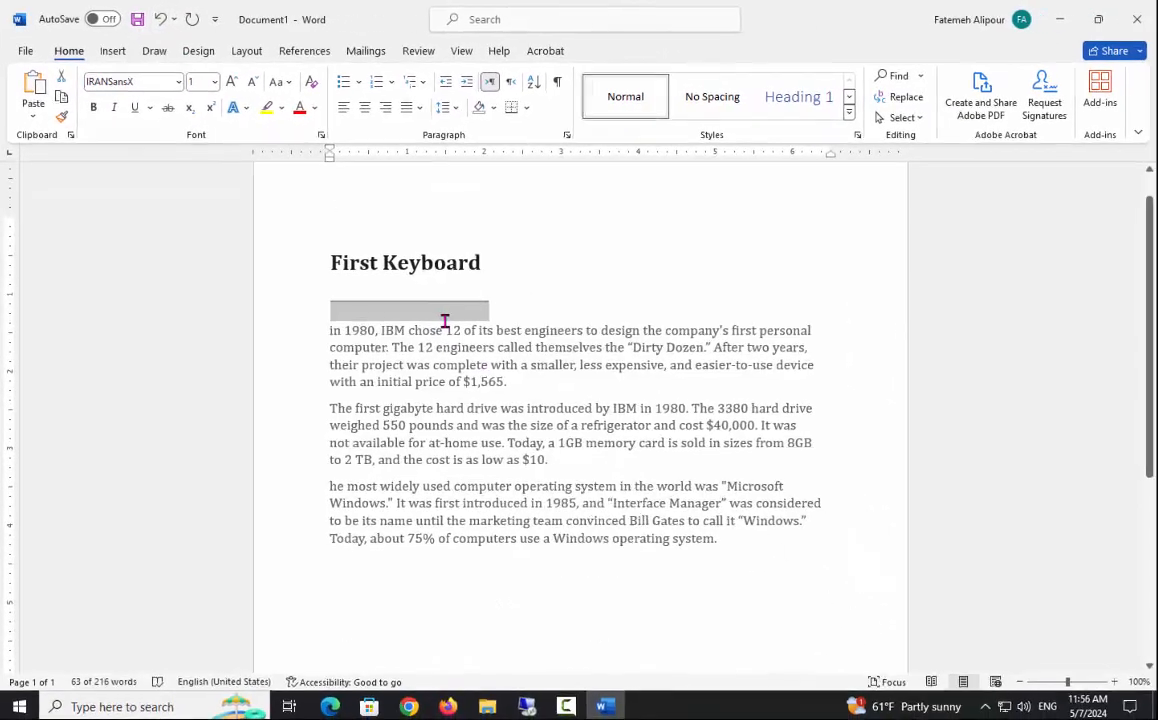
Zoom the document to Page width and return to the font formatting commands
click(463, 55)
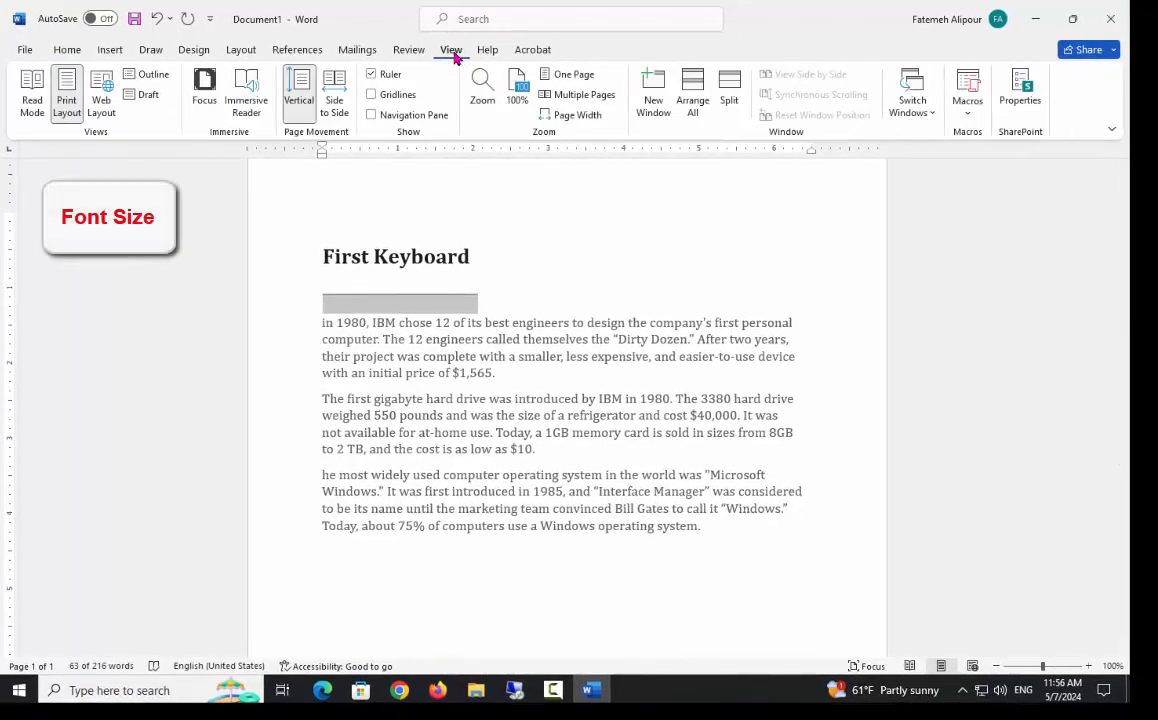
click(482, 88)
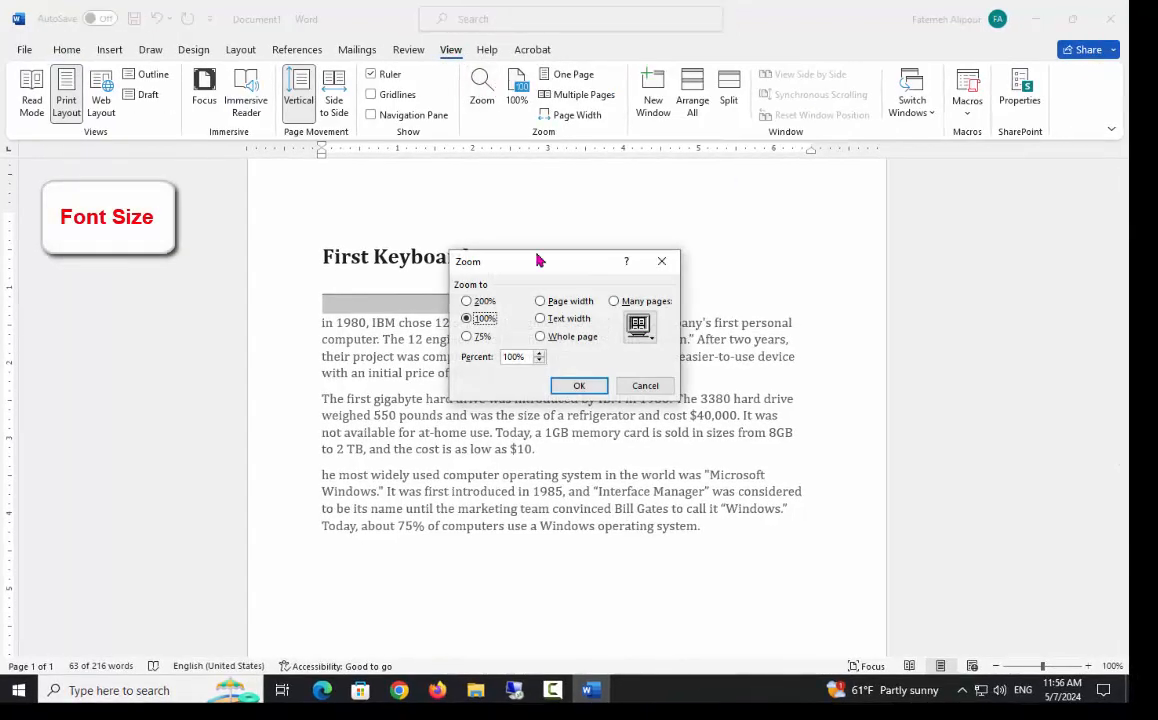
click(525, 302)
click(572, 387)
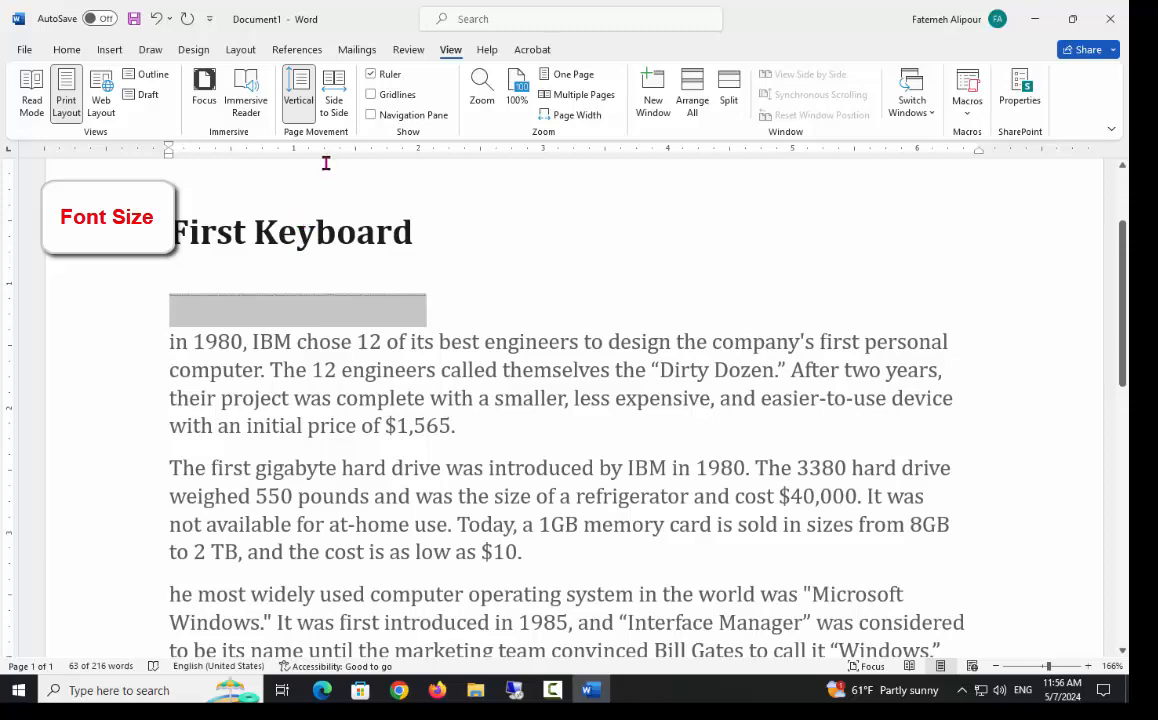
click(66, 50)
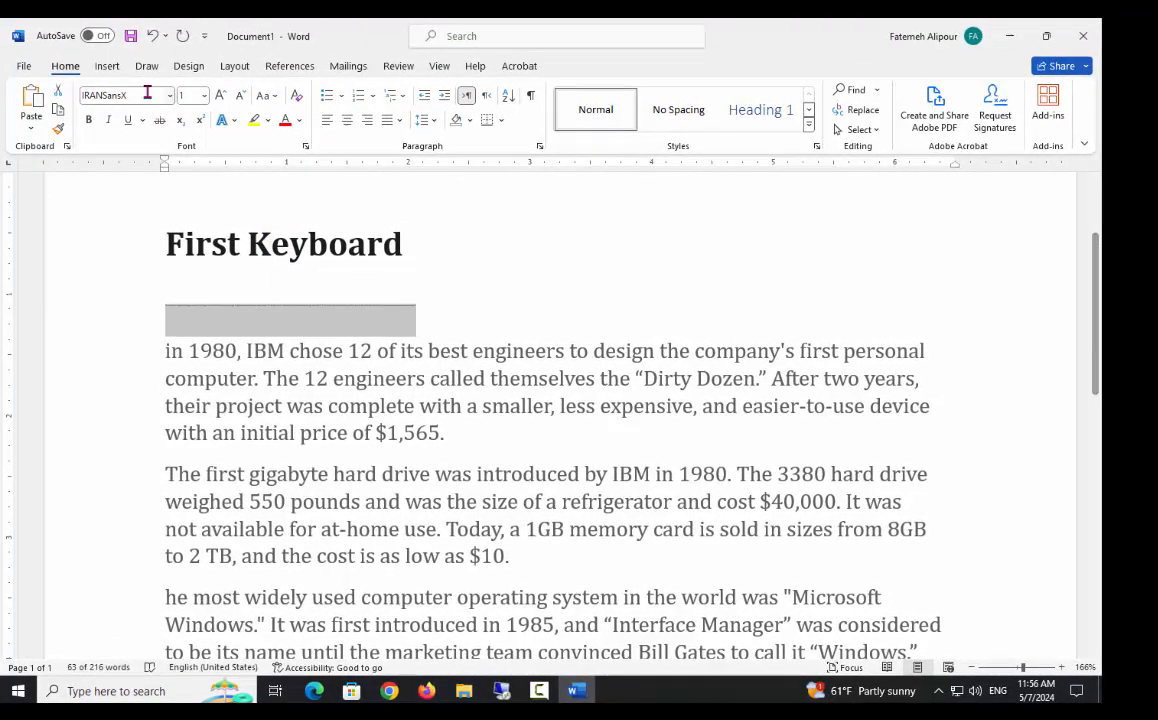
Set the first body paragraph's font size to 12 and deselect the text
click(205, 97)
click(194, 194)
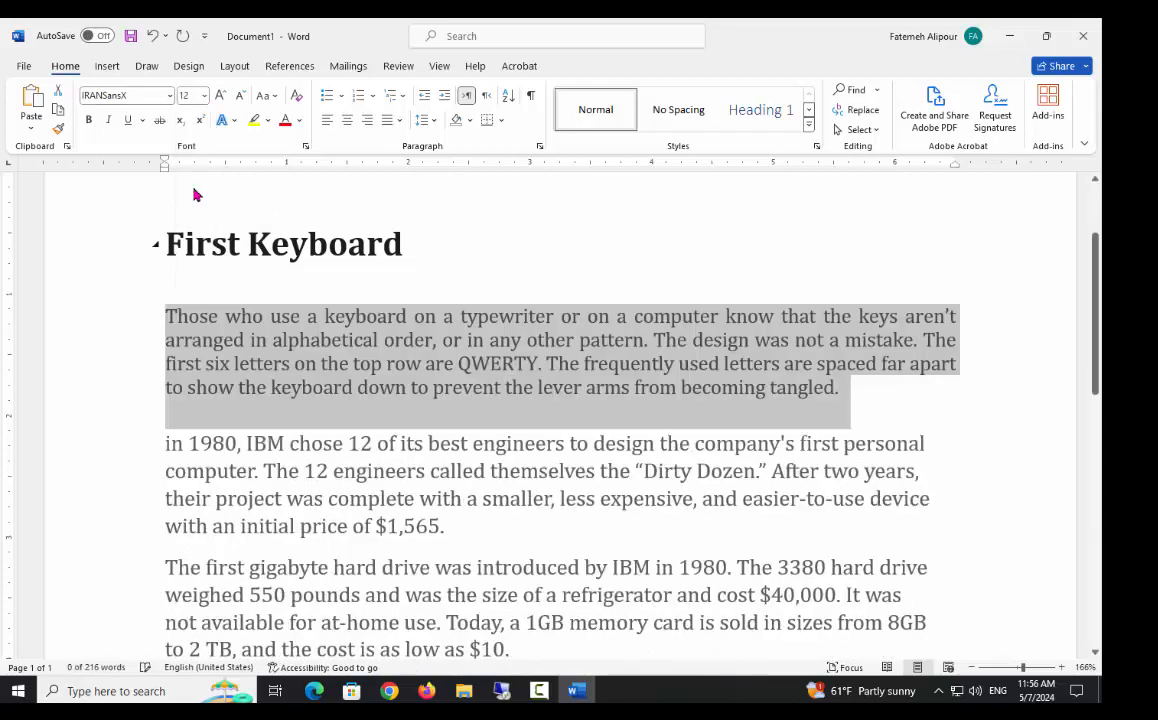
click(462, 387)
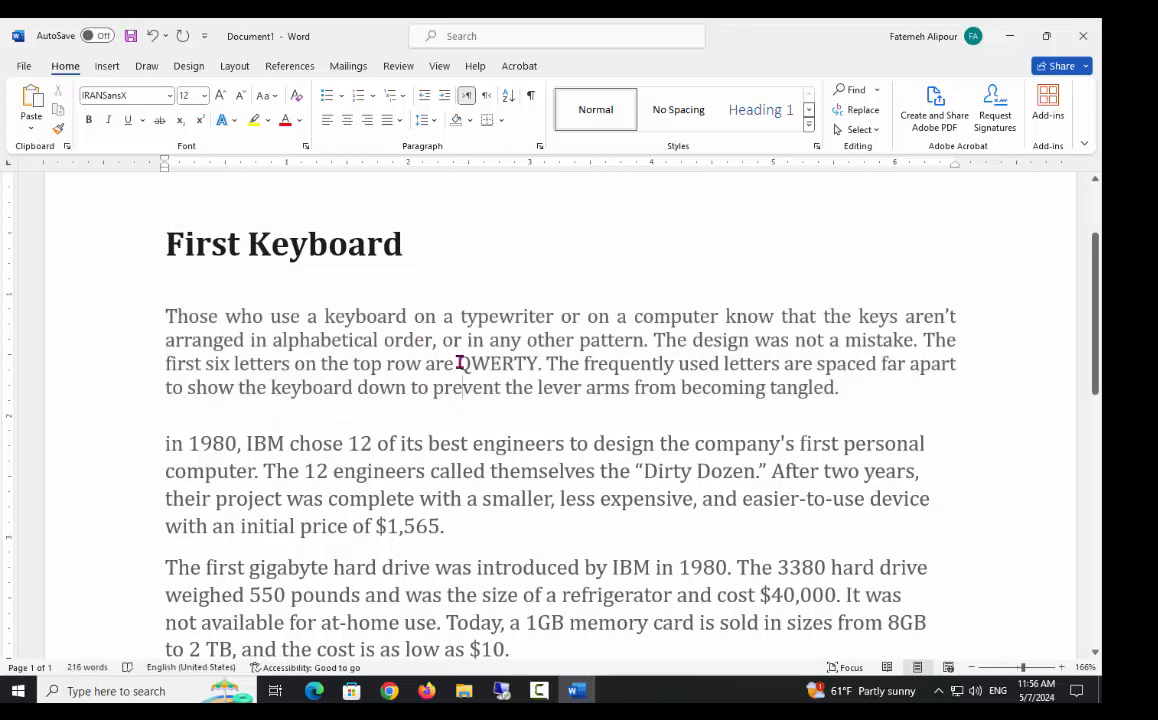
Set the font size of only the opening characters "Those wh" to the custom value 50 and deselect them
drag(202, 322, 790, 387)
click(305, 305)
drag(165, 316, 240, 316)
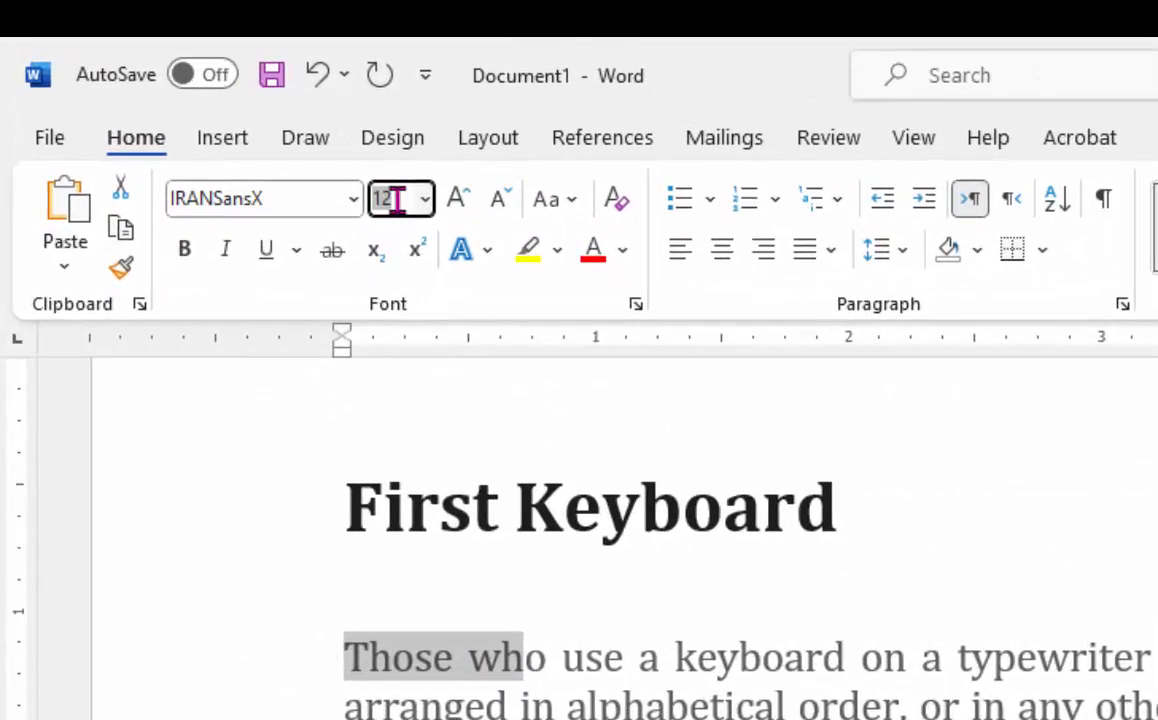
text(50)
key(Return)
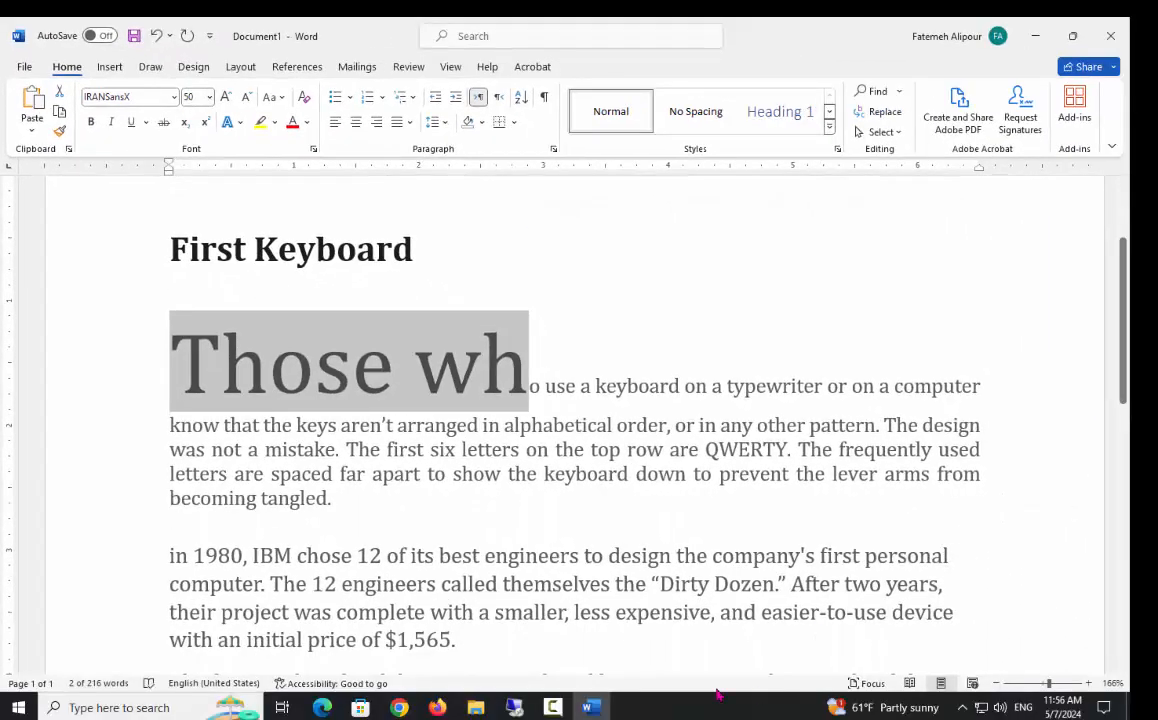
click(462, 420)
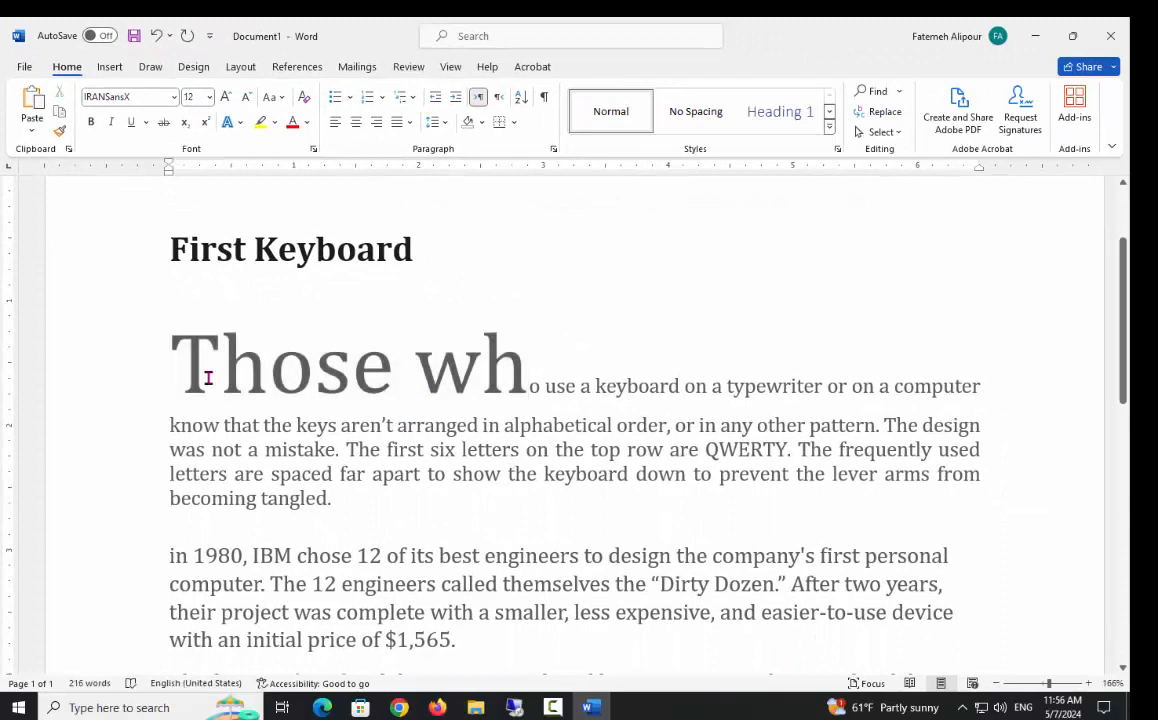
Set the font size of the opening words "Those who" to 100 and raise it to 200
drag(175, 330, 530, 372)
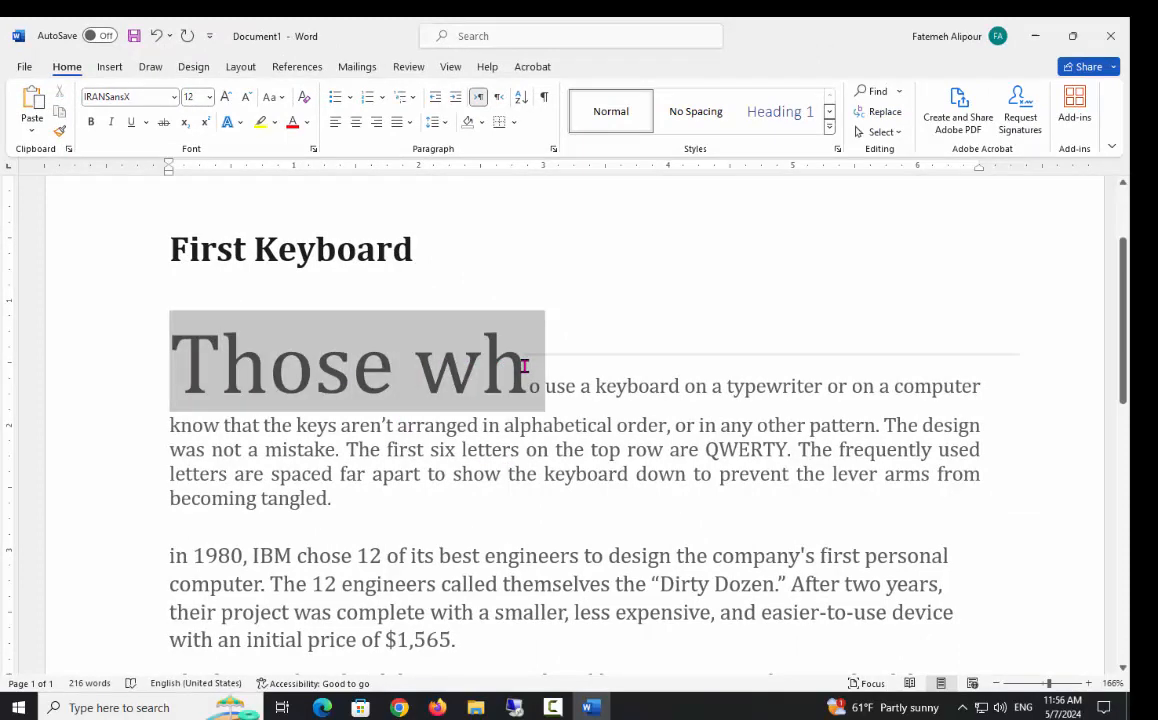
click(192, 97)
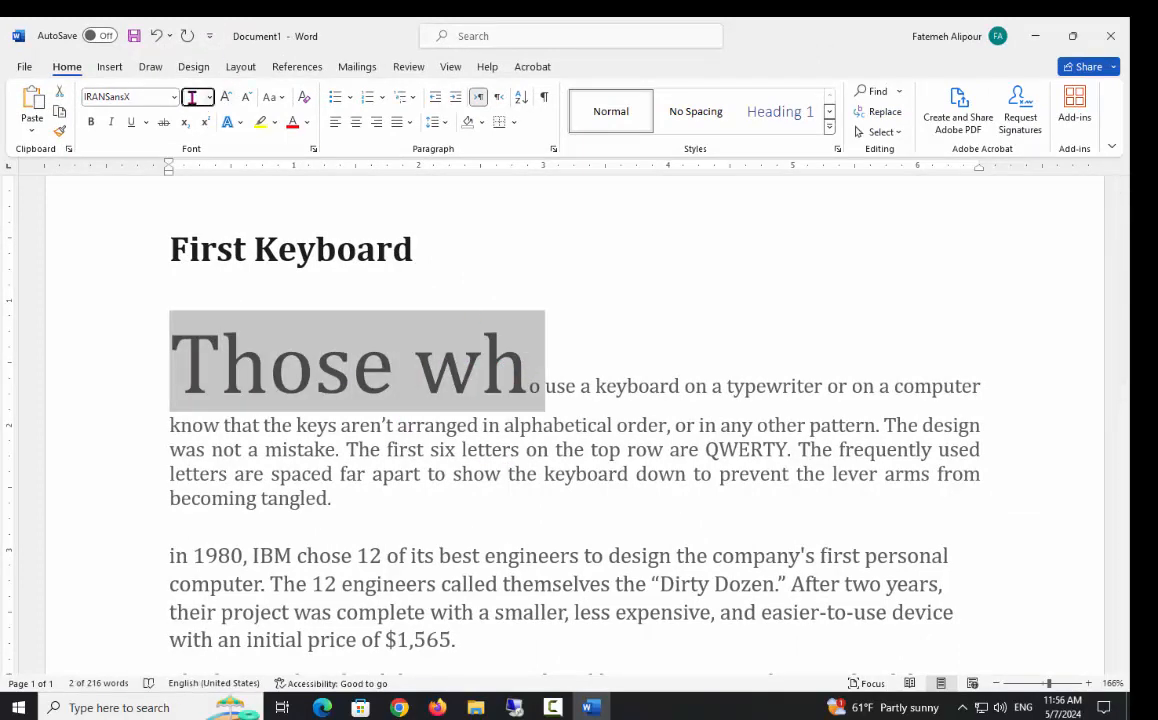
text(100)
key(Return)
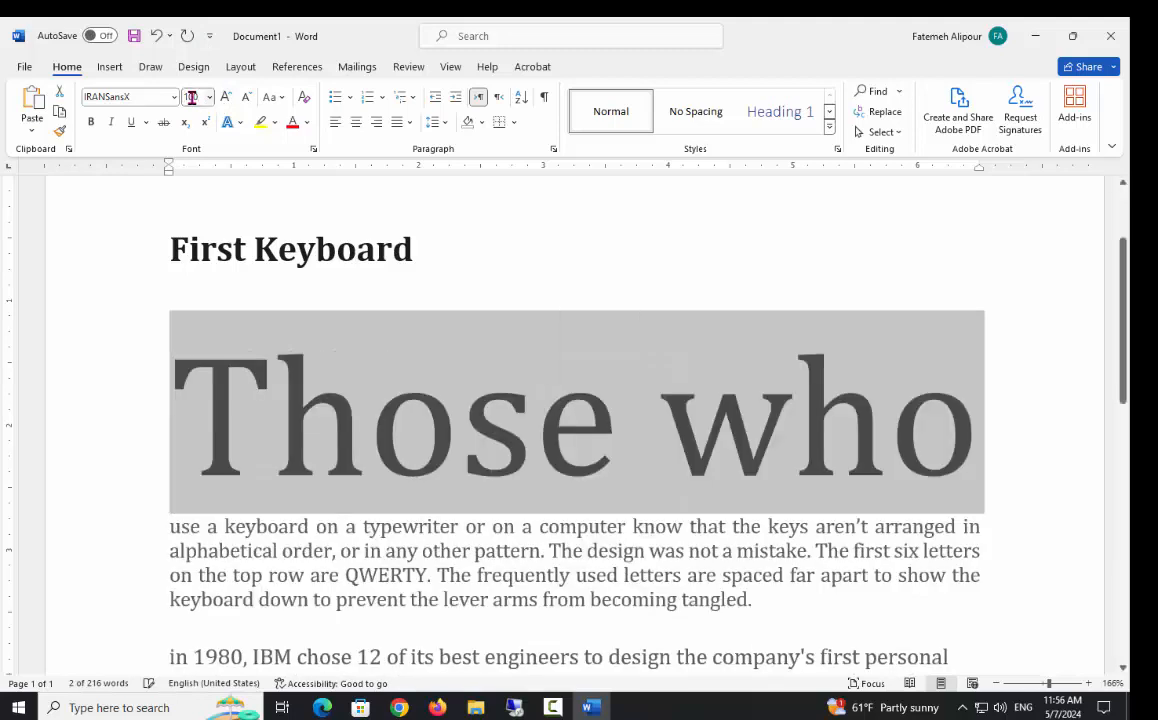
click(209, 97)
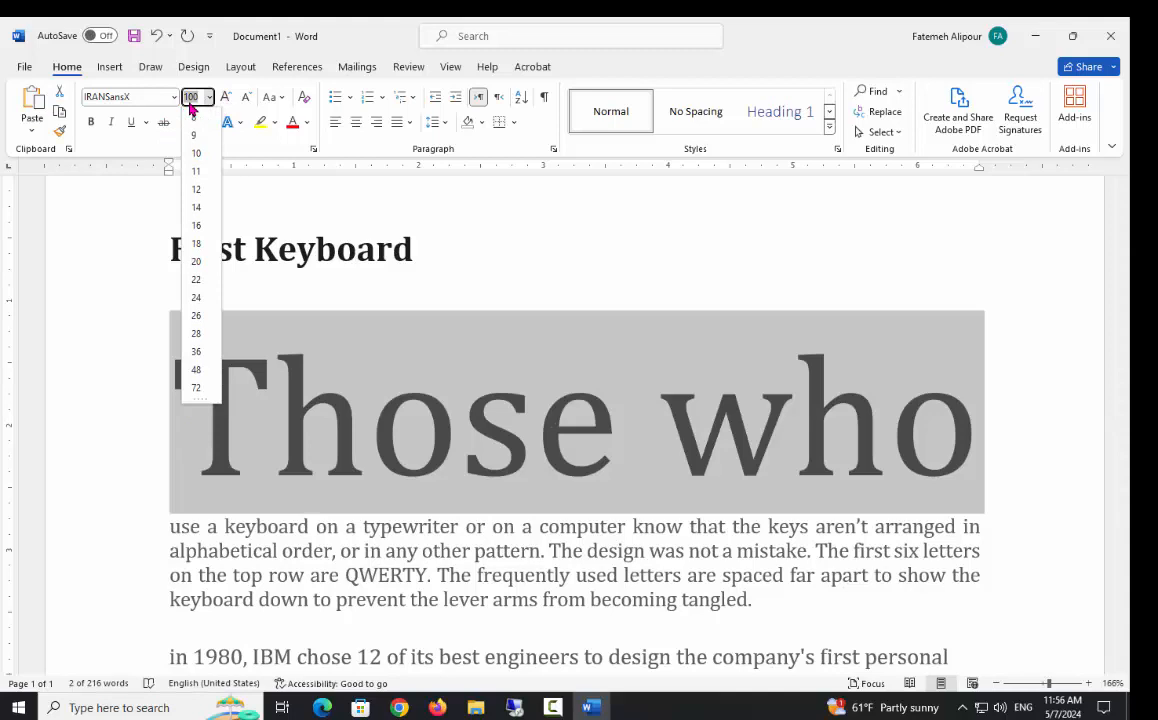
text(20)
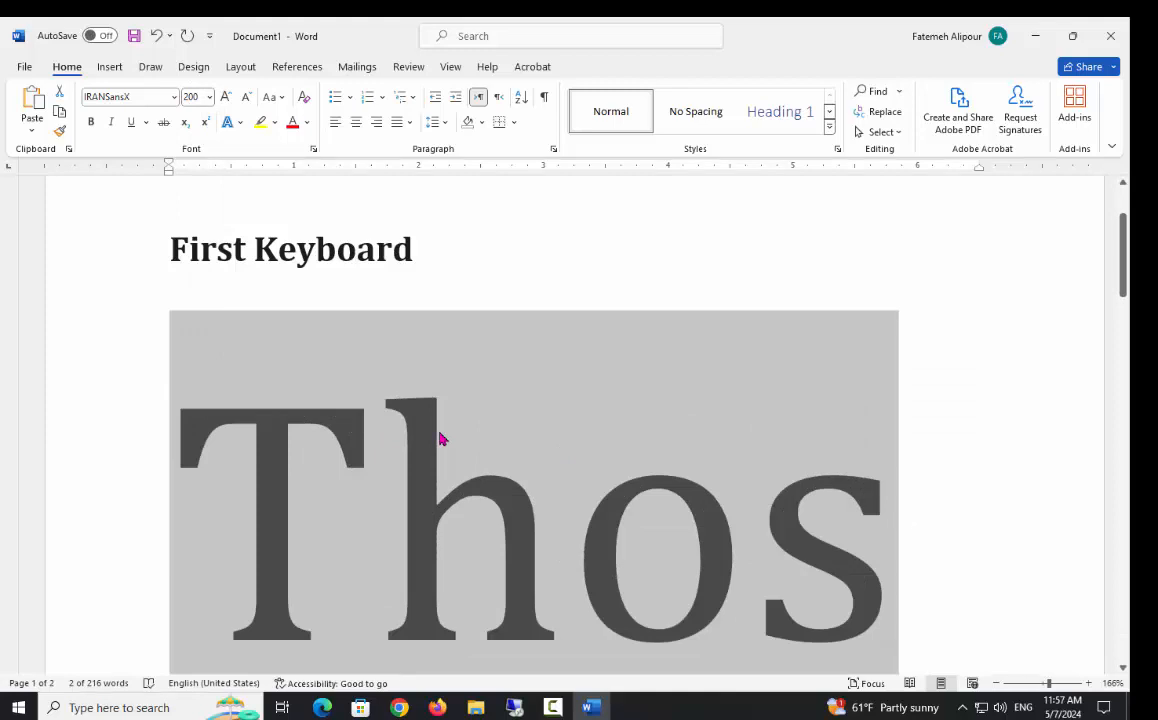
Bring the font size of the words "Those who" down to 100
key(ctrl+shift+comma)
key(ctrl+shift+comma)
key(ctrl+shift+comma)
key(ctrl+shift+comma)
key(ctrl+shift+comma)
key(ctrl+shift+comma)
key(ctrl+shift+comma)
key(ctrl+shift+comma)
key(ctrl+shift+comma)
key(ctrl+shift+comma)
key(ctrl+shift+comma)
key(ctrl+shift+comma)
key(ctrl+shift+comma)
key(ctrl+shift+comma)
key(ctrl+shift+comma)
key(ctrl+shift+comma)
key(ctrl+shift+comma)
key(ctrl+shift+comma)
key(ctrl+shift+comma)
key(ctrl+shift+comma)
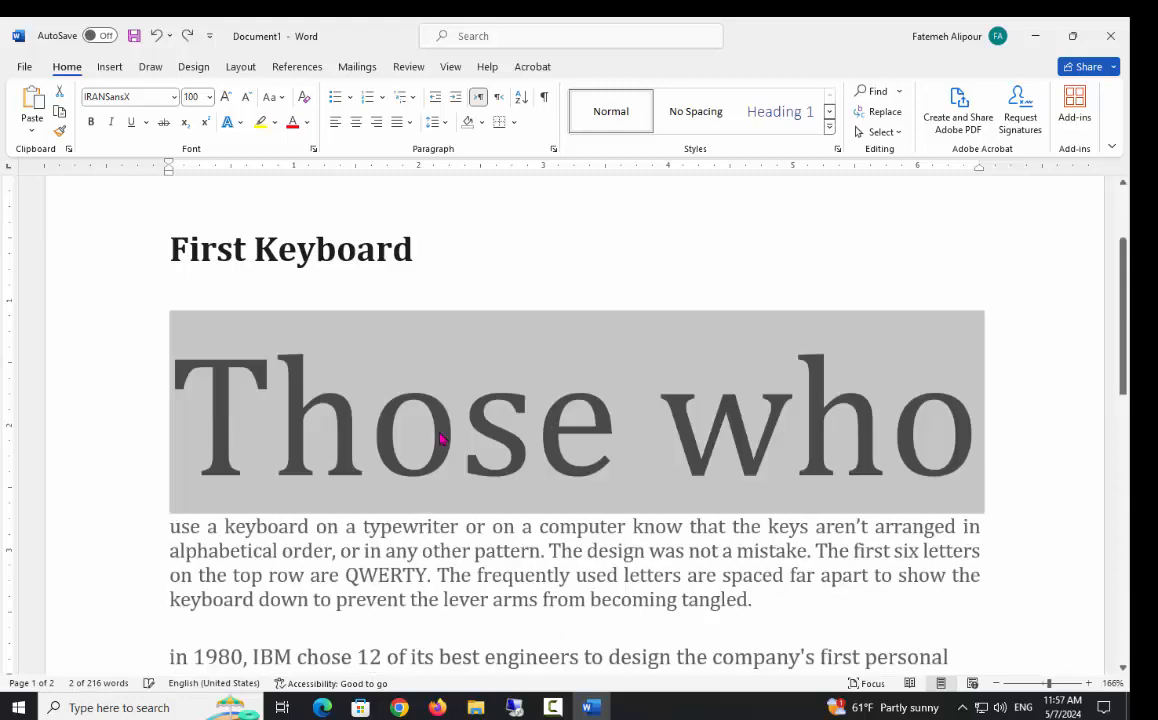
Undo the recent font size changes in the first body paragraph and deselect the text
key(ctrl+z)
key(ctrl+z)
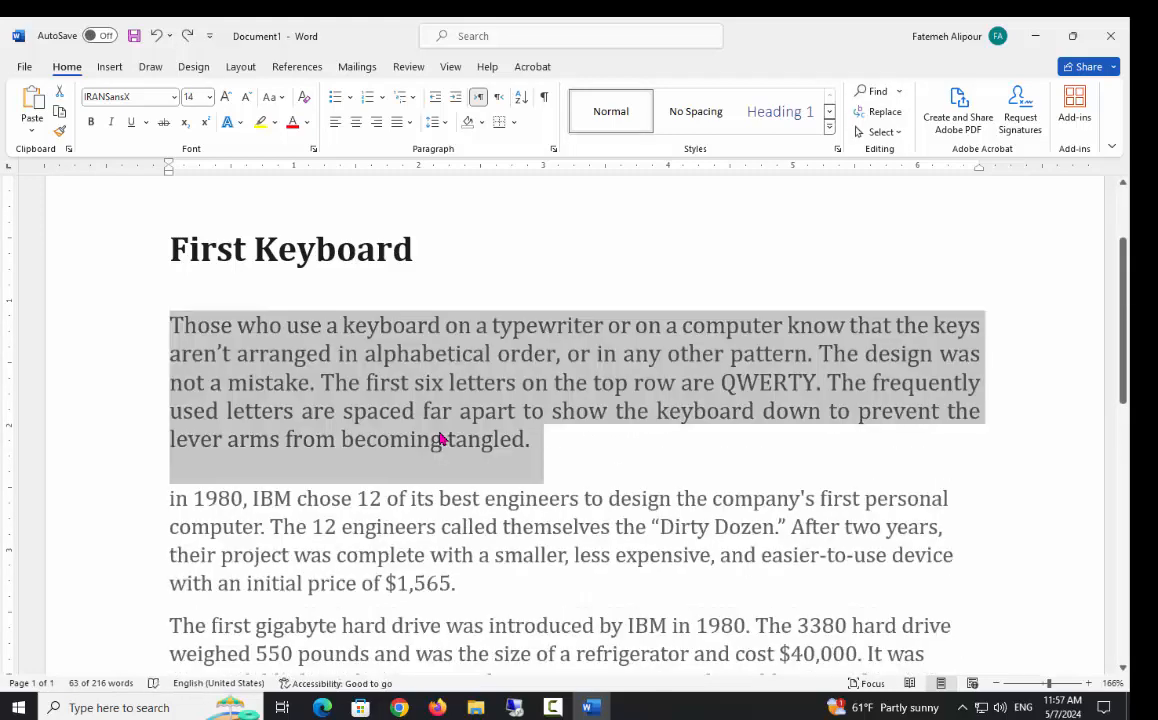
click(645, 265)
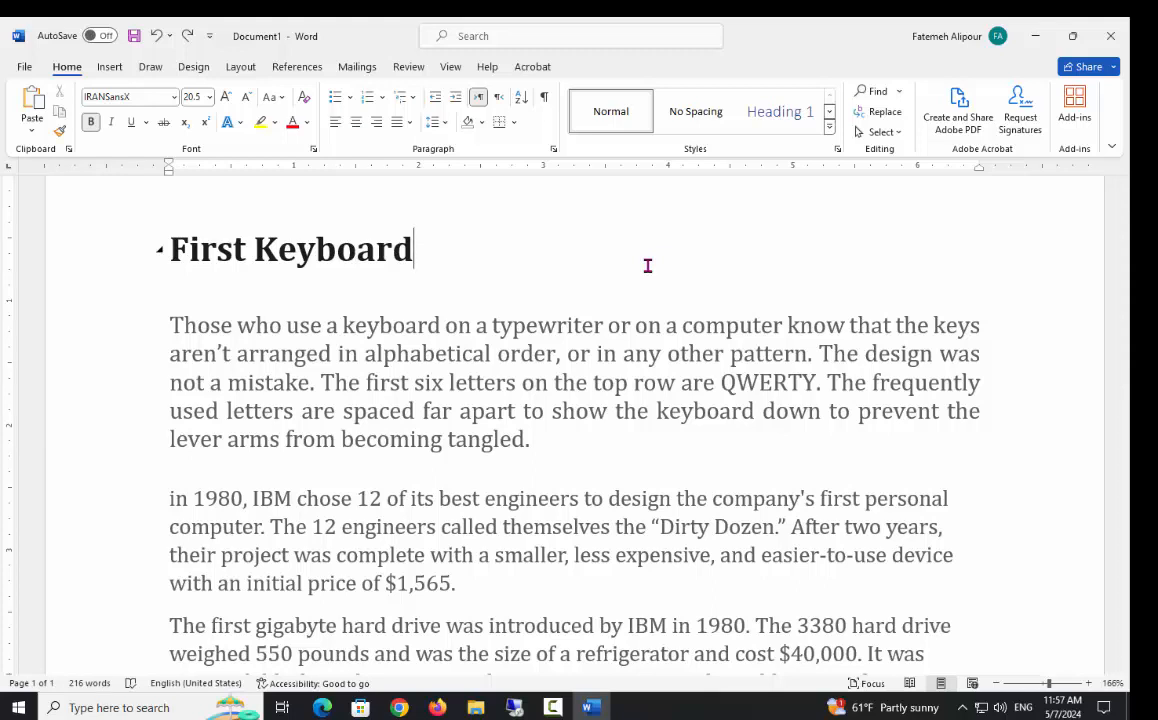
Change the font of the first body paragraph's first two sentences to Bernard MT Condensed
drag(172, 325, 301, 376)
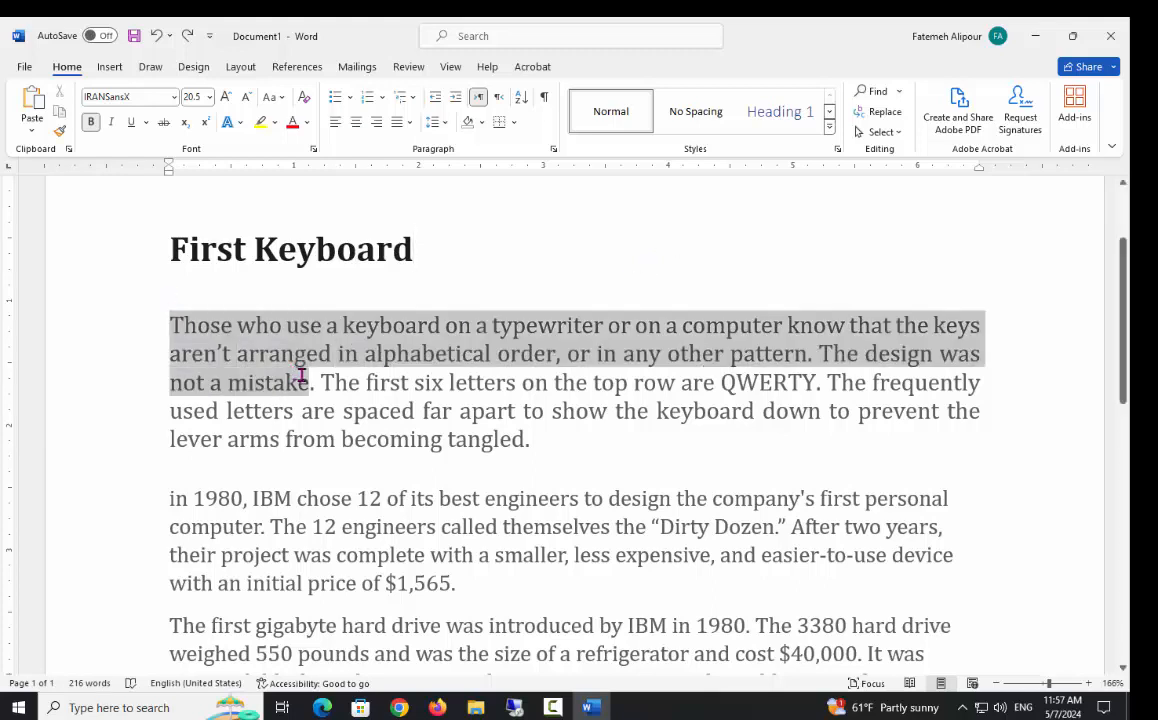
click(142, 97)
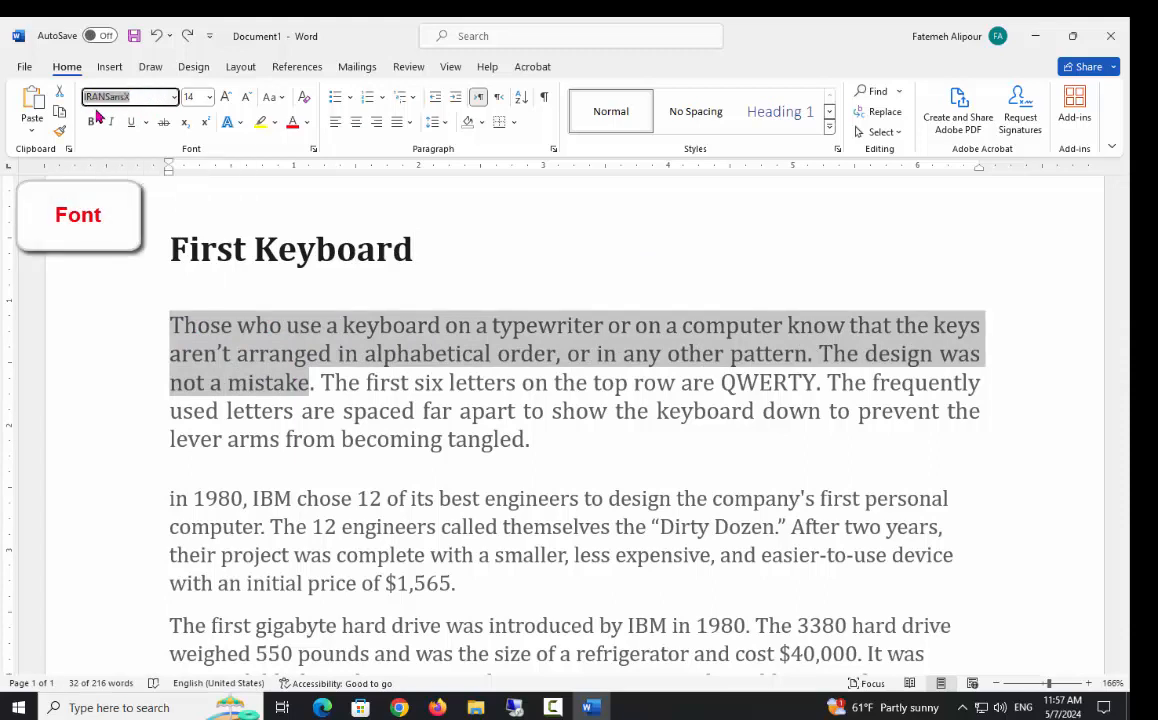
click(173, 98)
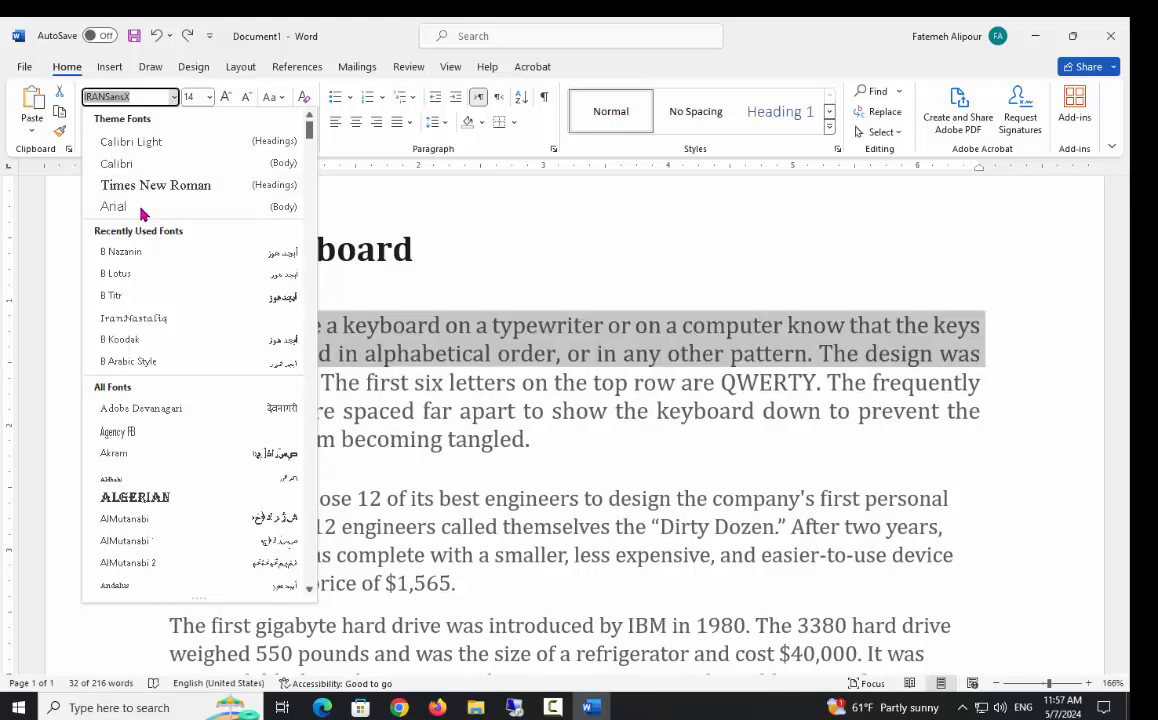
scroll(240, 530, down, 5)
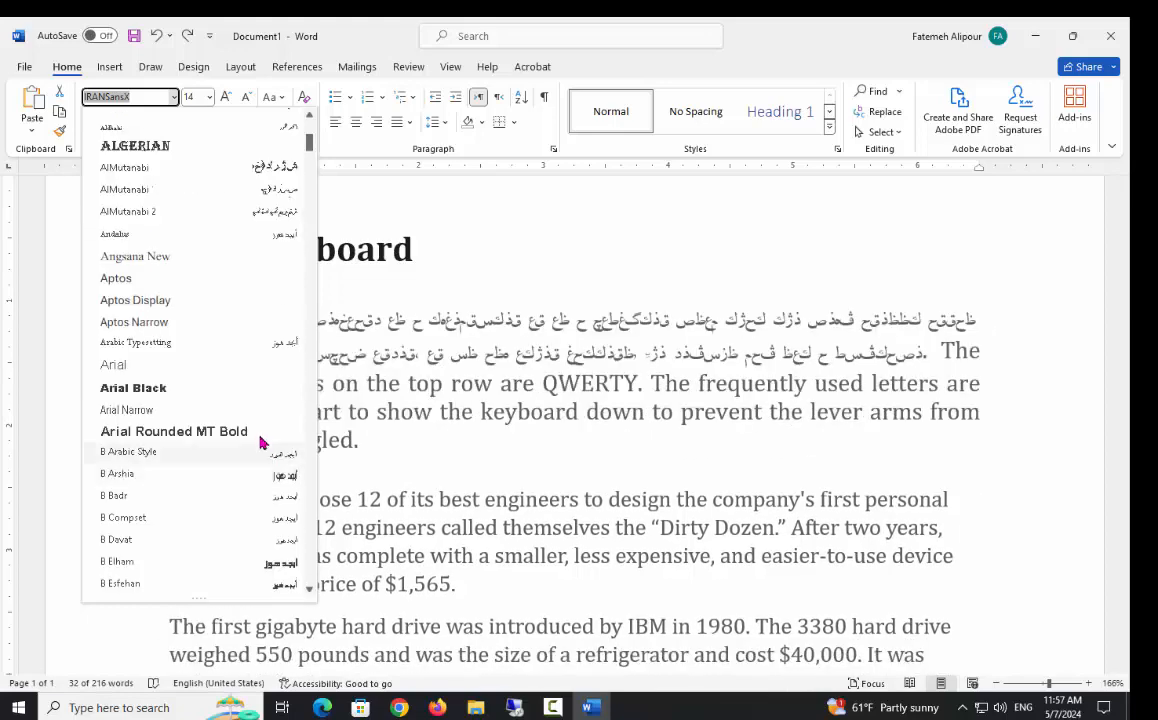
drag(309, 145, 320, 200)
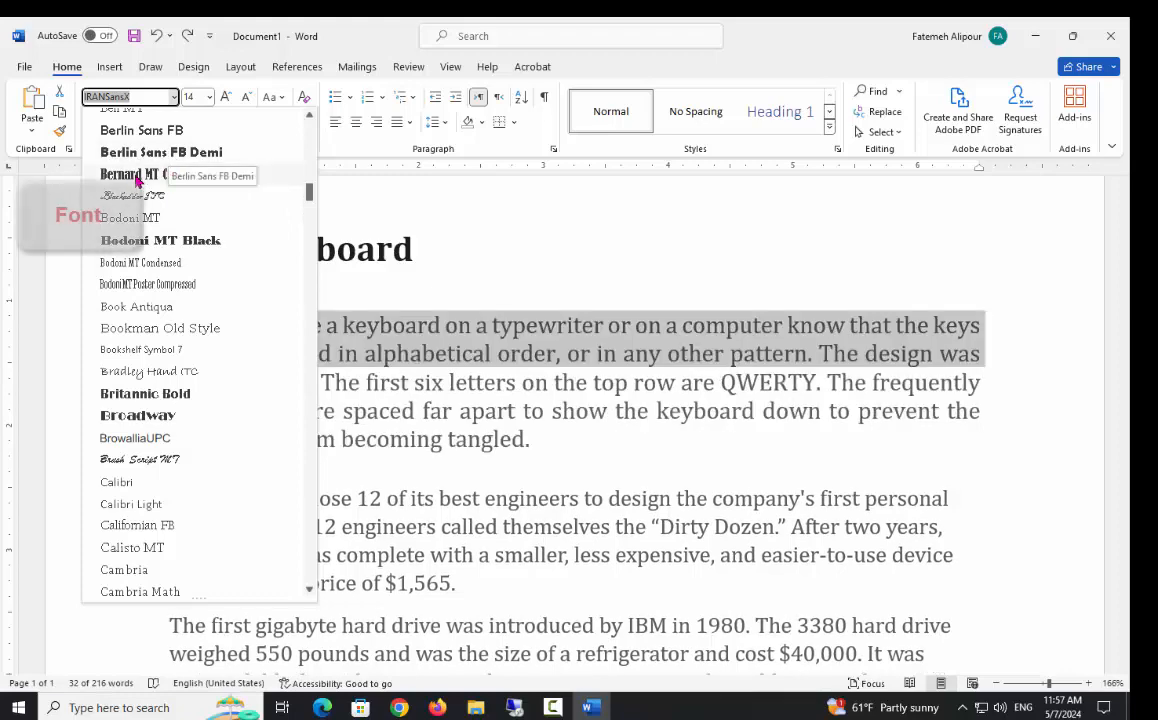
click(150, 175)
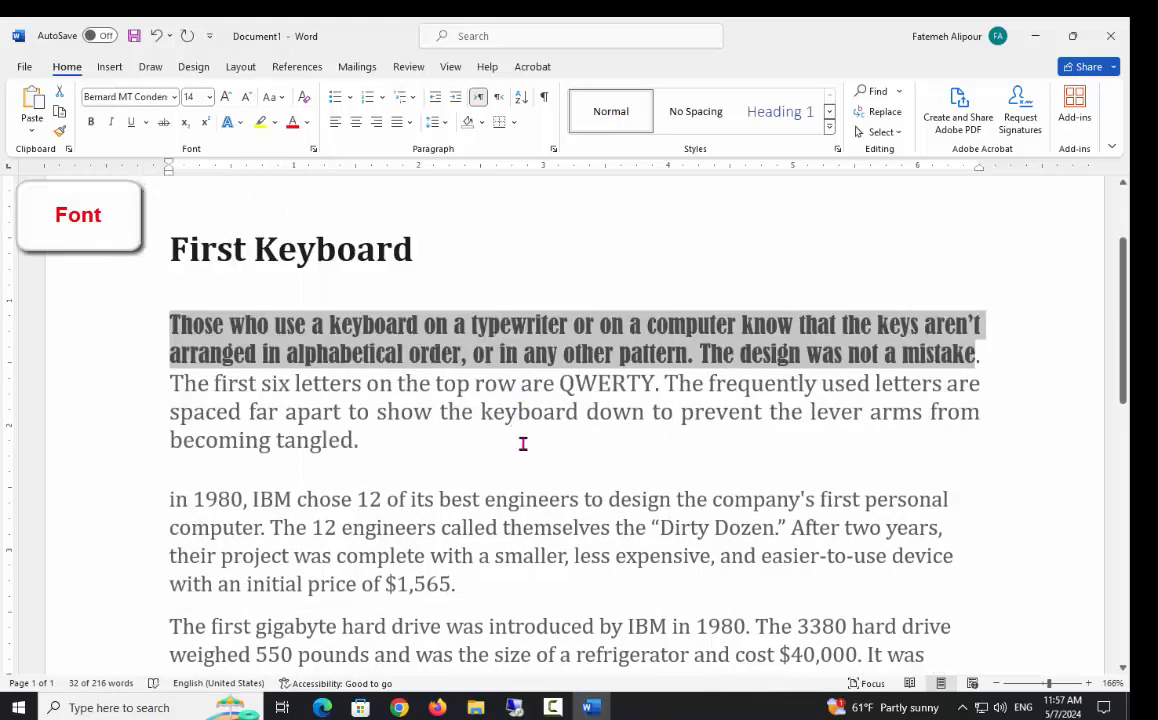
click(521, 444)
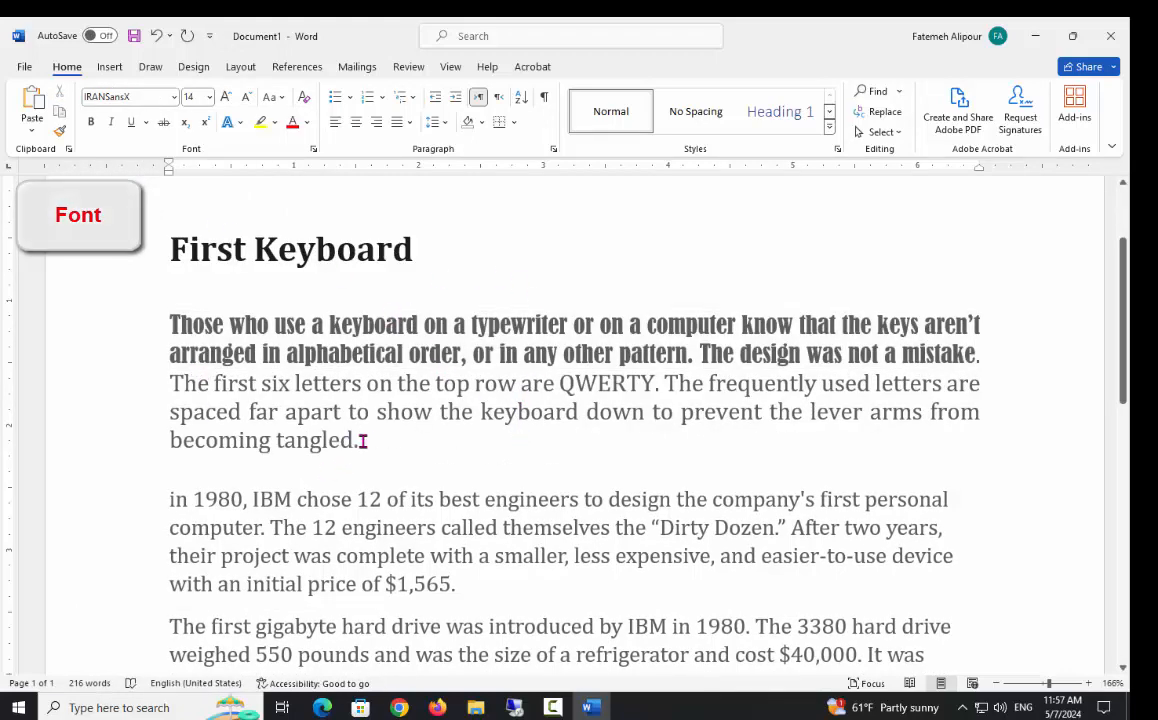
Apply the recently used font Bernard MT Condensed to the rest of the first body paragraph and deselect it
drag(171, 383, 365, 470)
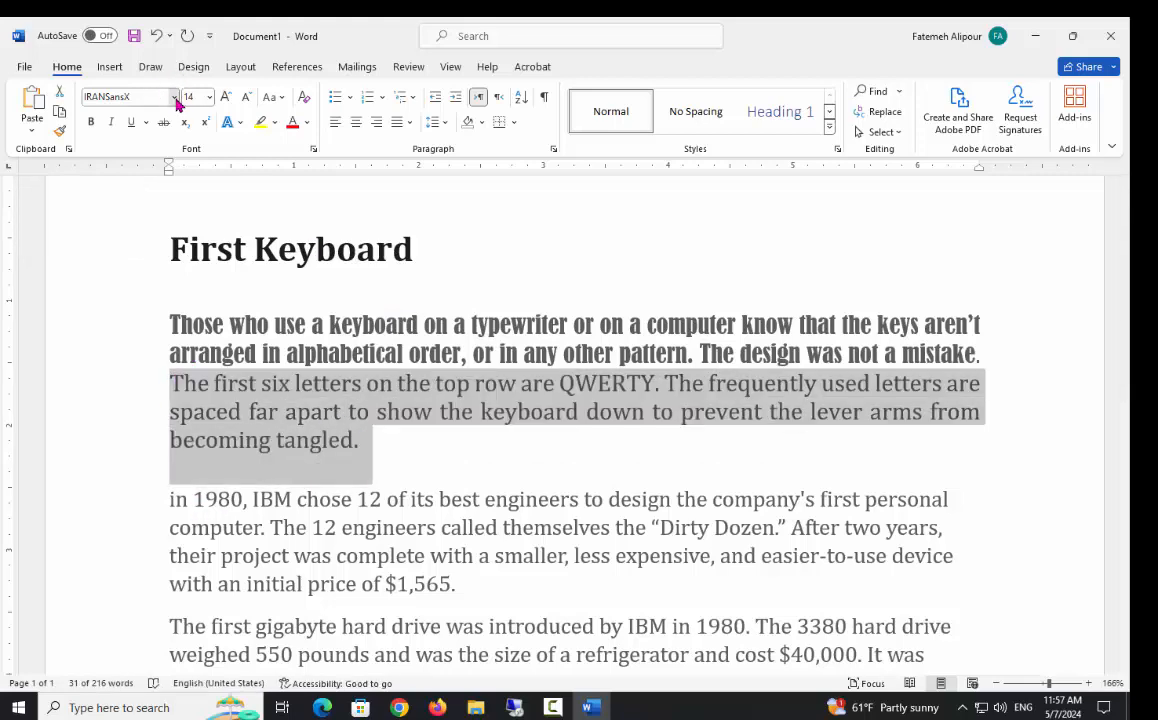
click(174, 97)
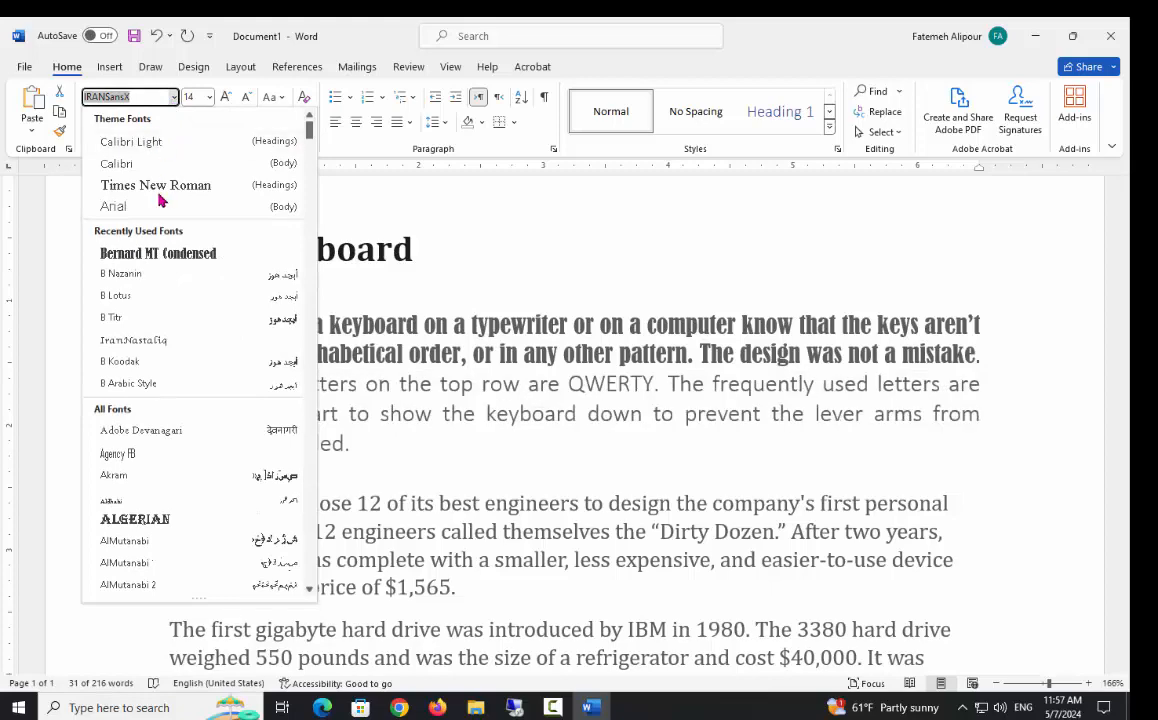
click(194, 255)
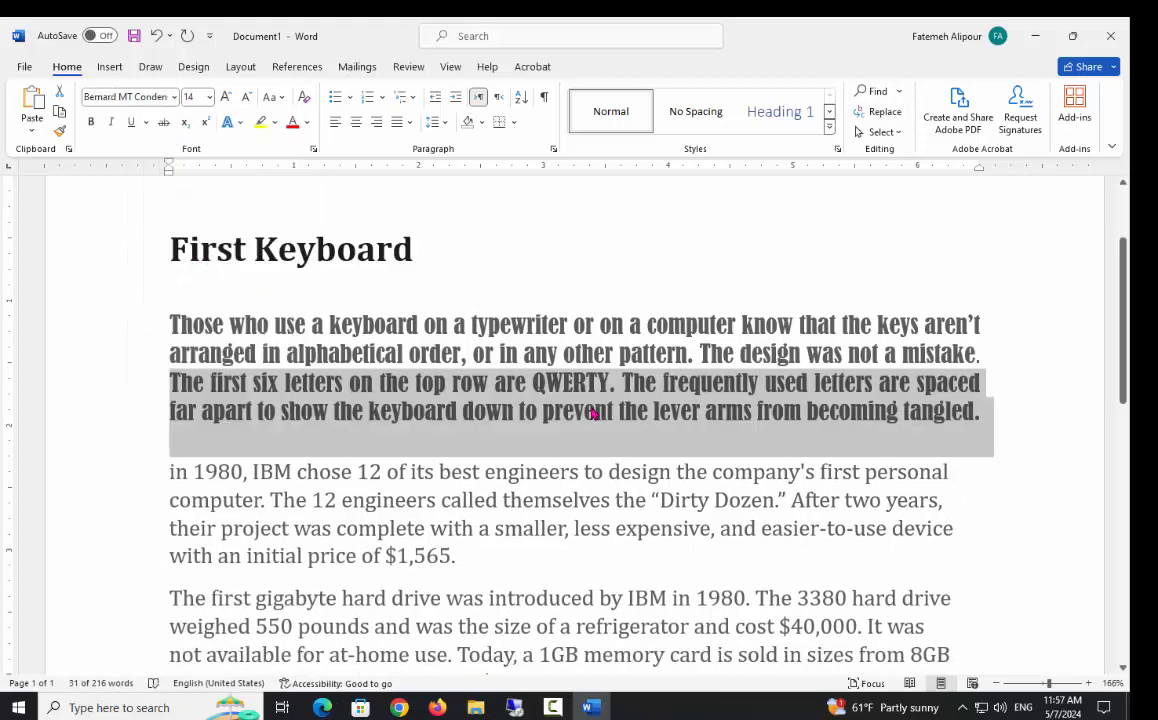
click(600, 287)
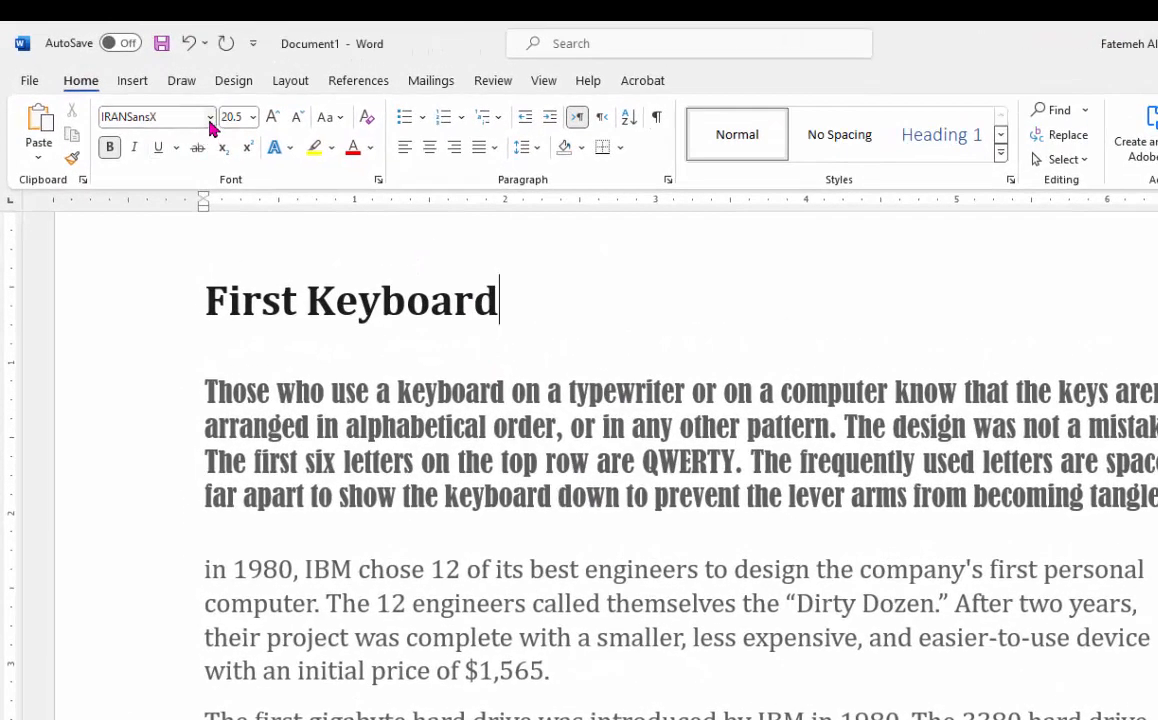
click(210, 117)
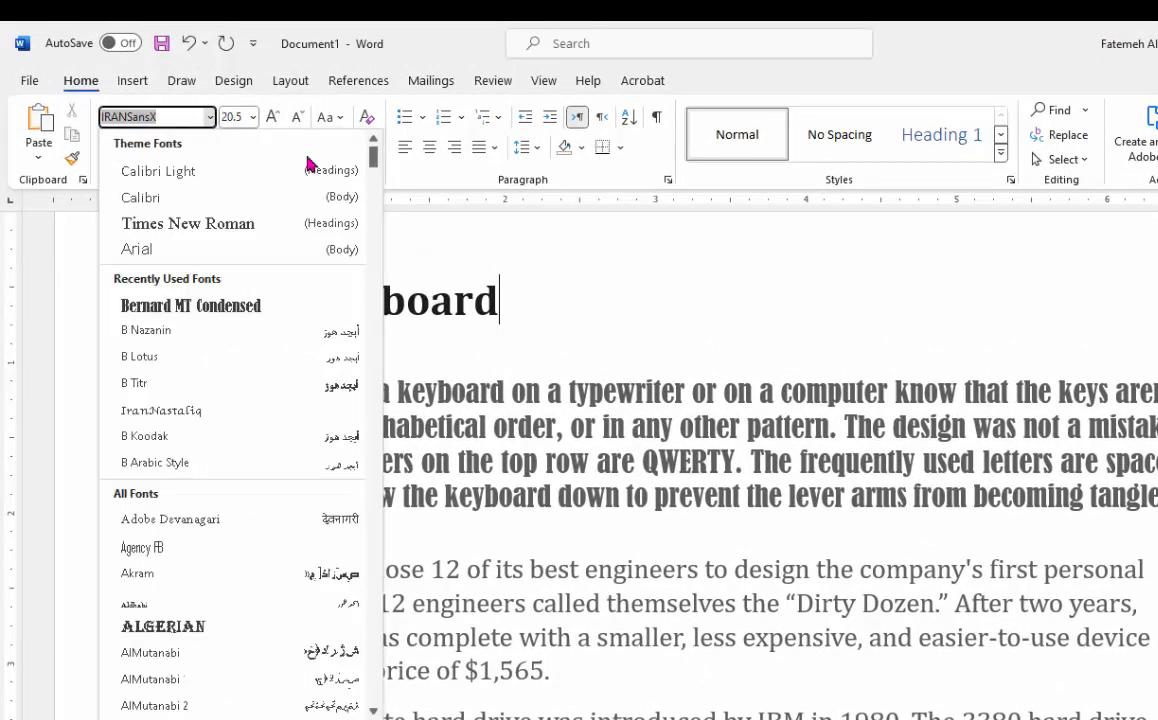
drag(375, 155, 343, 142)
click(210, 117)
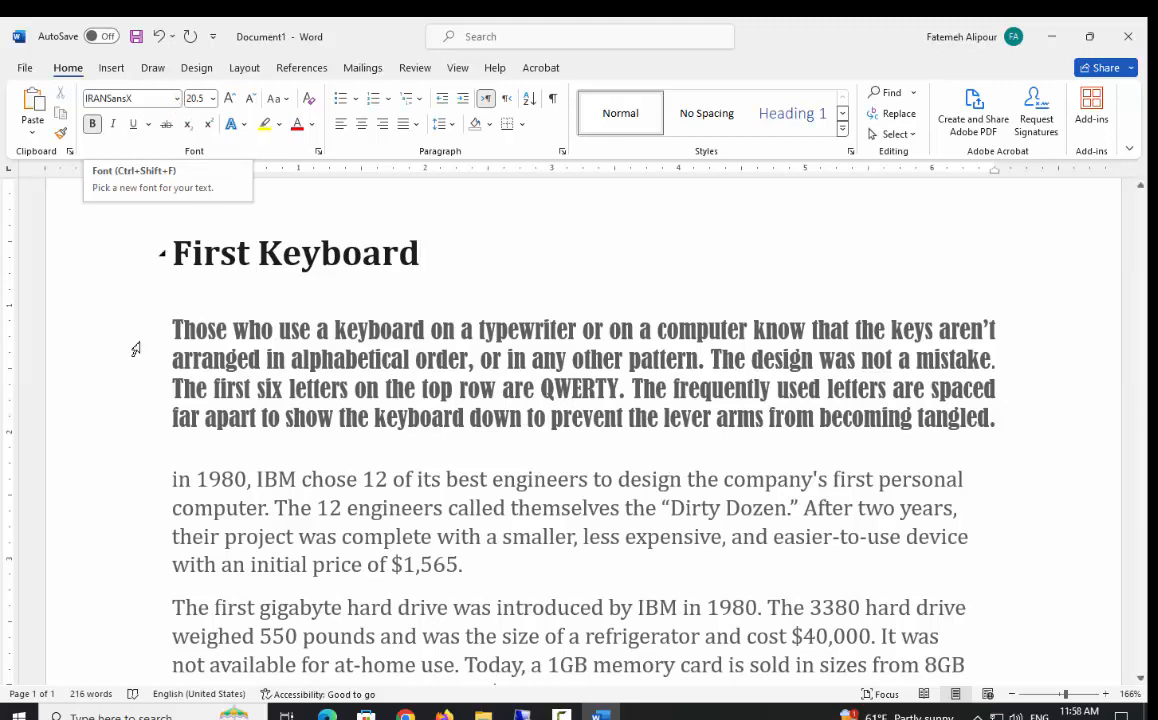
Change the font color of the title "First Keyboard" to standard red and deselect it
drag(176, 252, 364, 256)
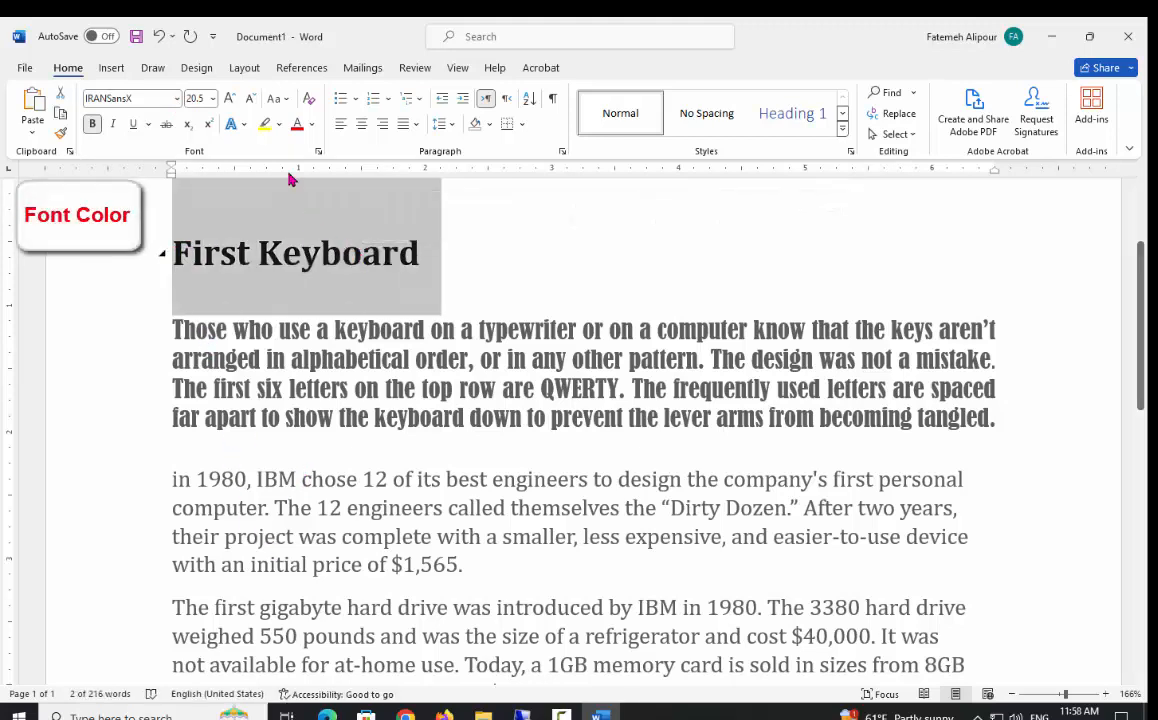
click(312, 124)
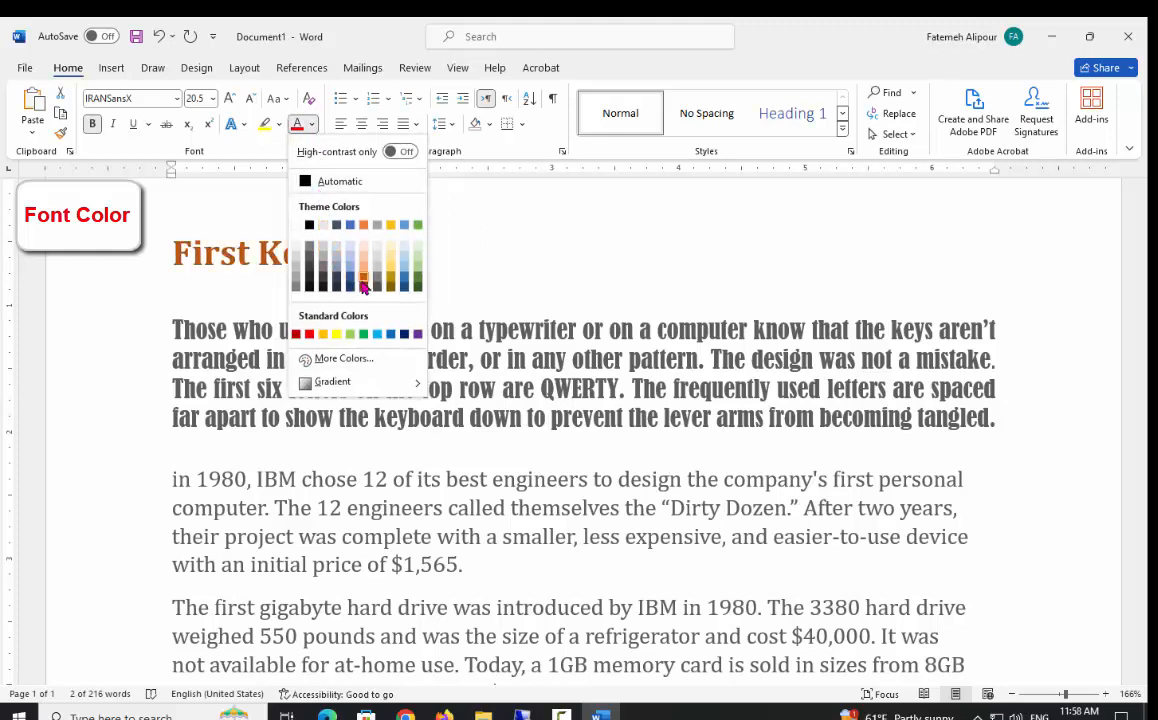
click(308, 336)
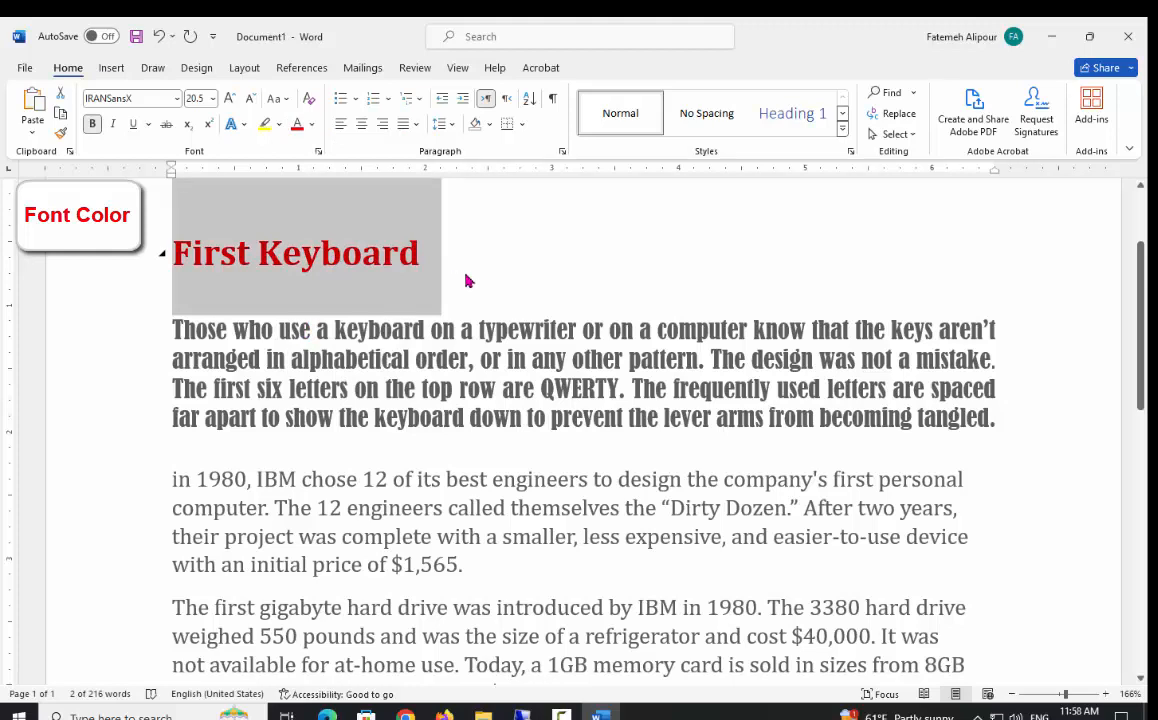
click(426, 255)
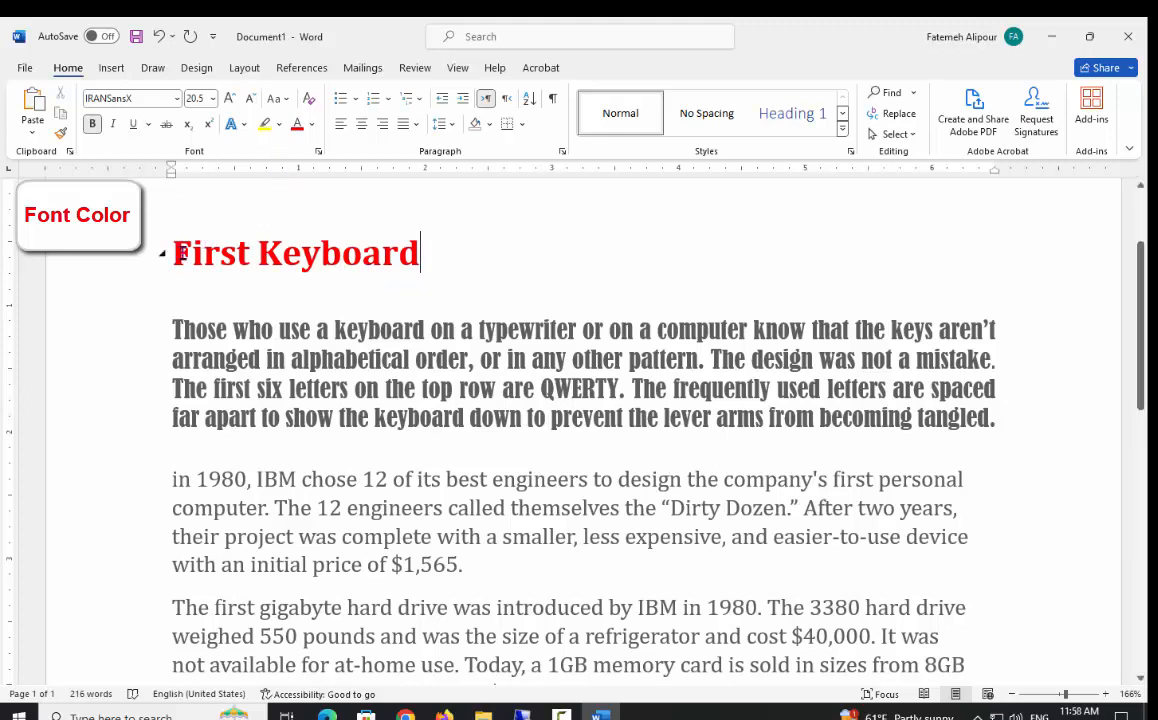
Highlight the title "First Keyboard" in yellow
drag(173, 253, 420, 256)
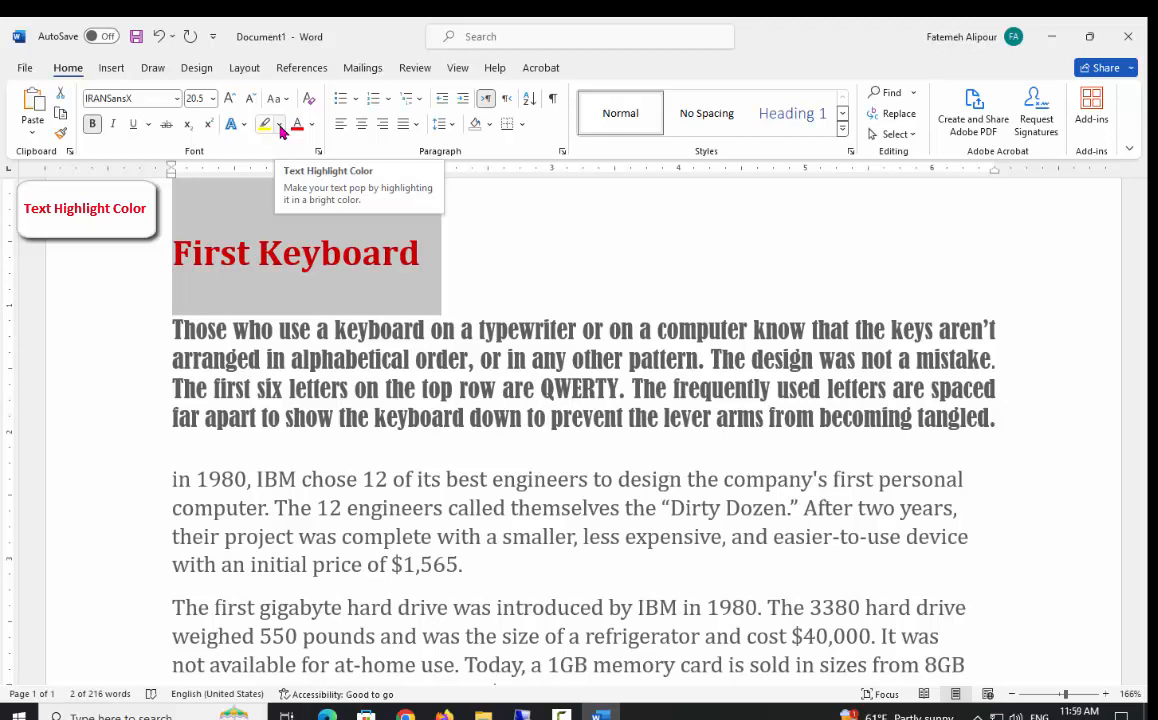
click(281, 128)
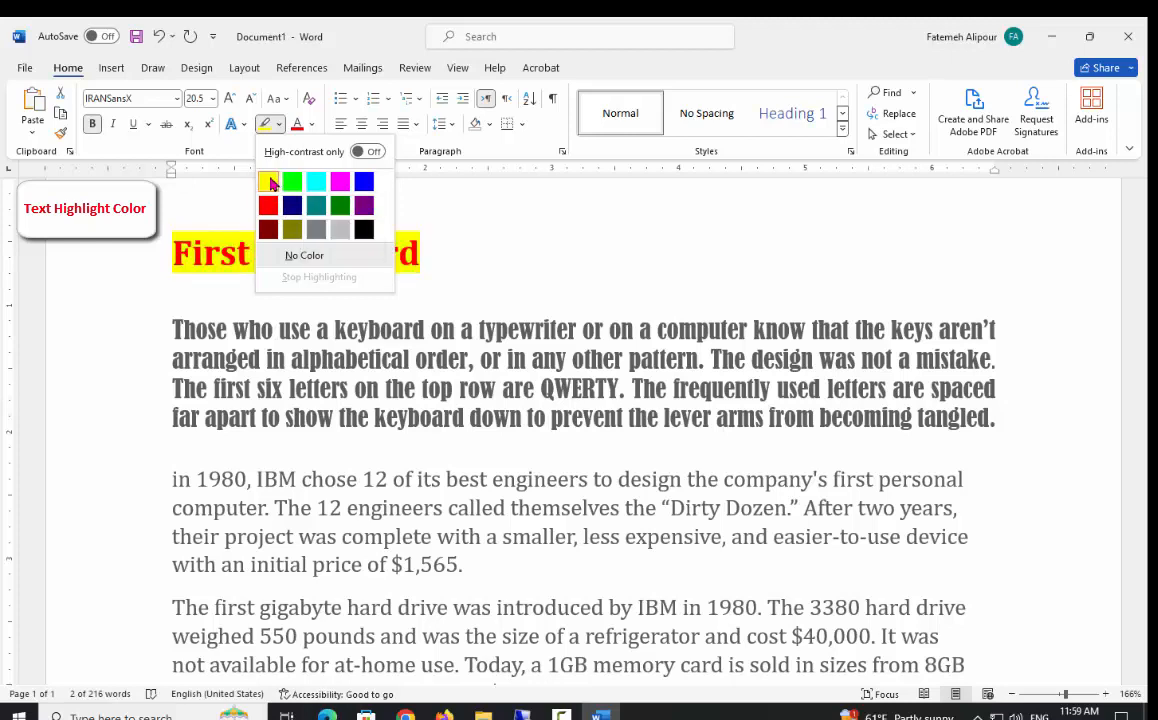
click(268, 181)
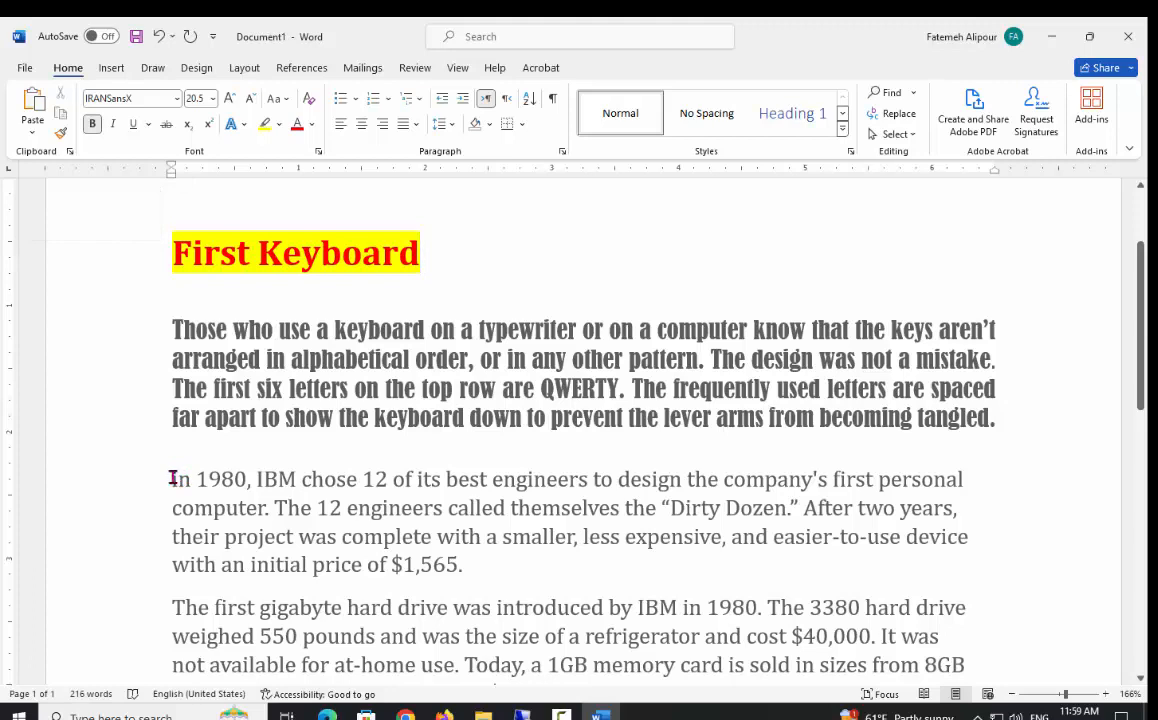
Set the font size of the second body paragraph, starting "in 1980", to 22 and deselect it
drag(174, 479, 463, 564)
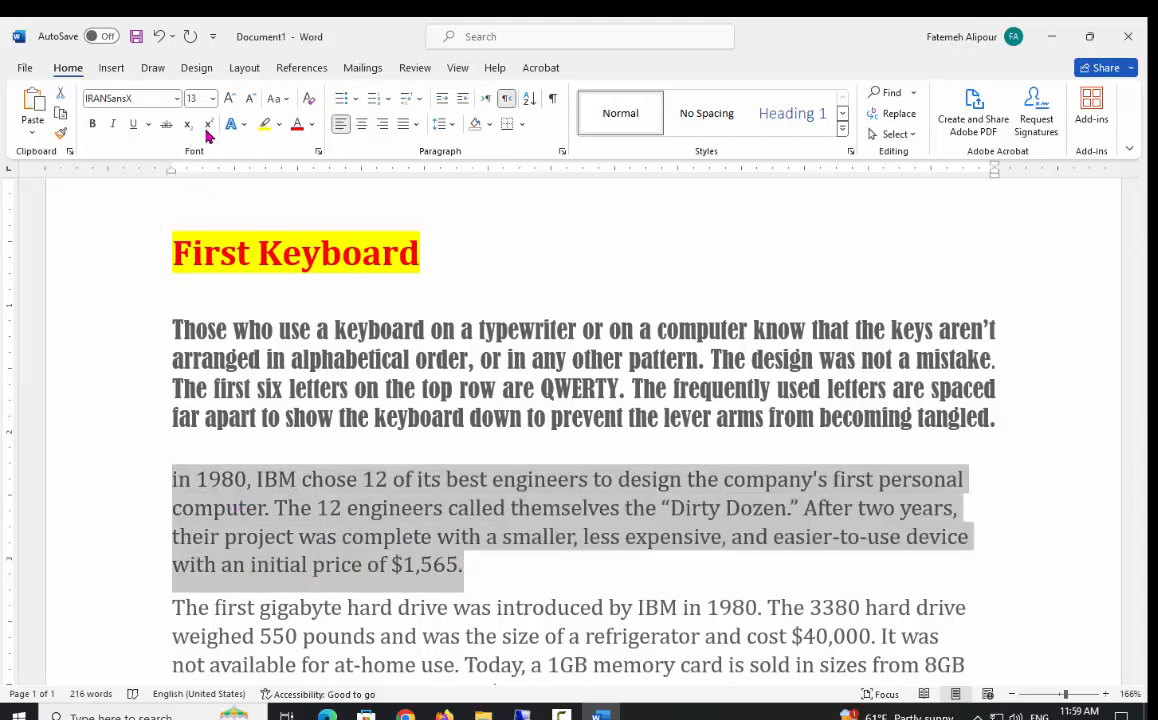
click(212, 99)
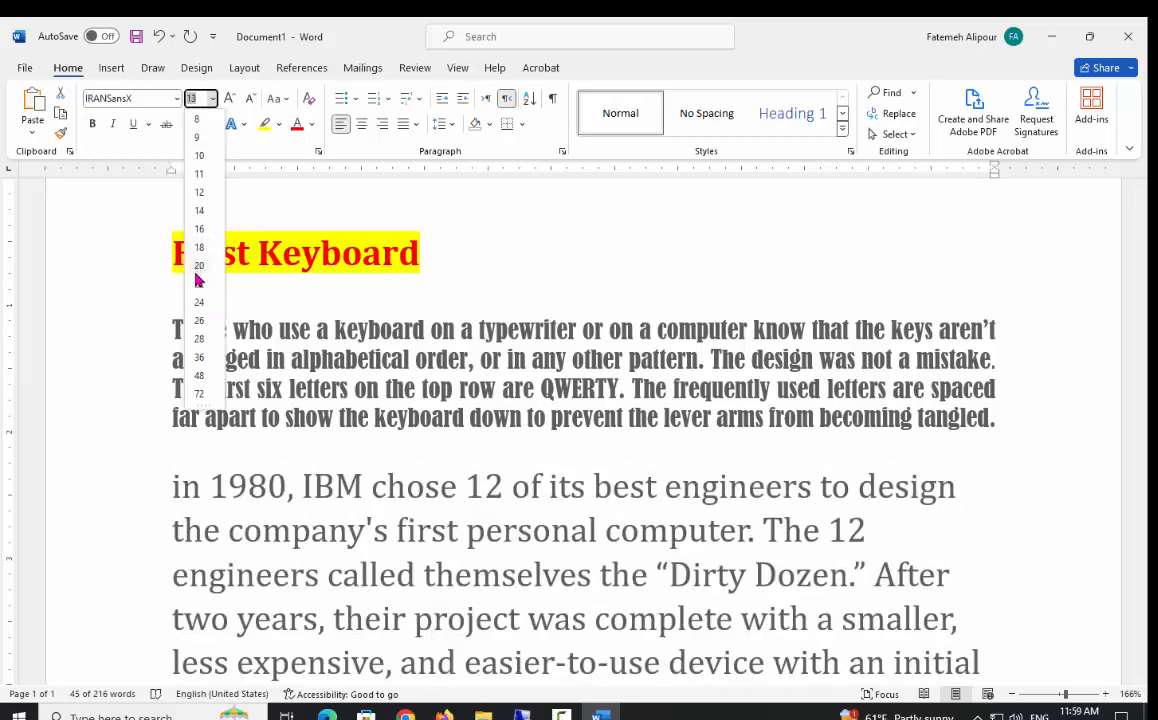
click(200, 287)
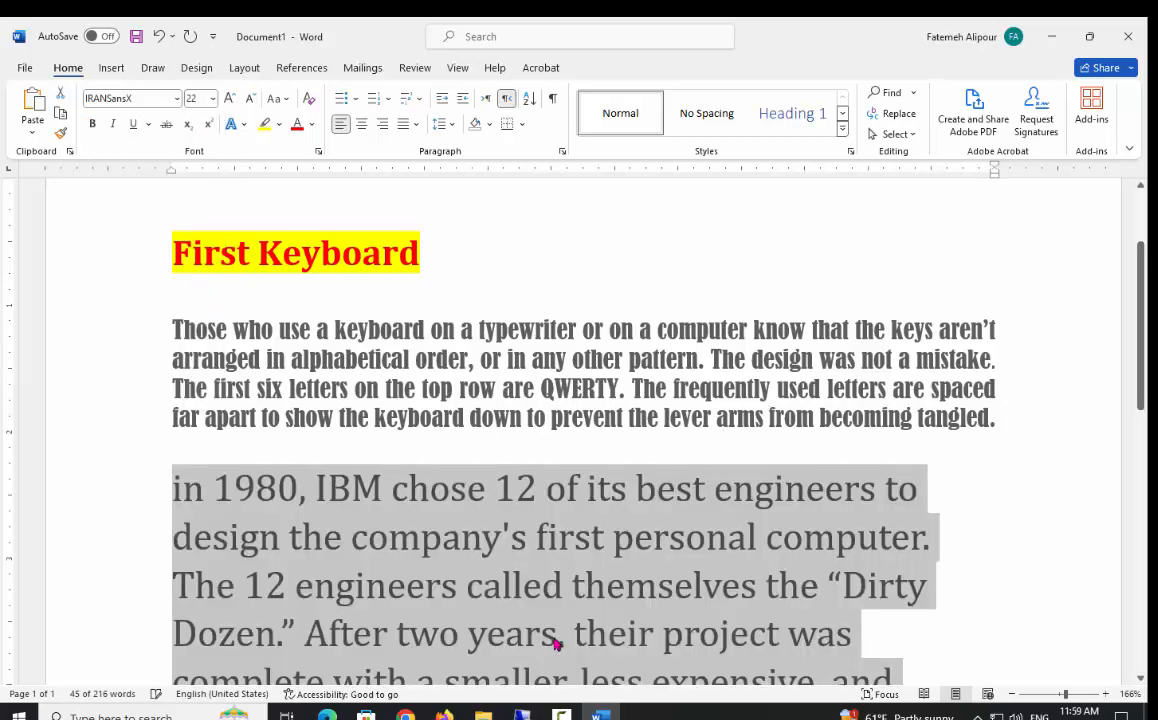
click(575, 592)
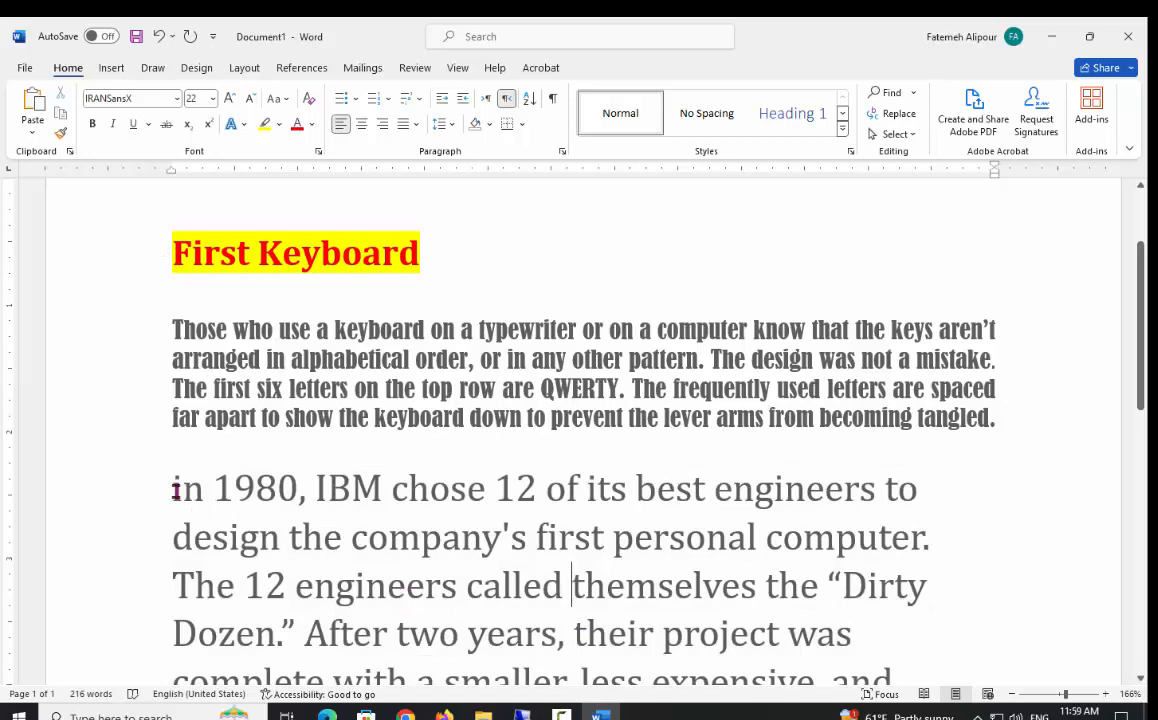
Format the second body paragraph's first four lines, through "their project was", in Bahnschrift SemiBold with white font color
drag(174, 489, 866, 612)
click(312, 124)
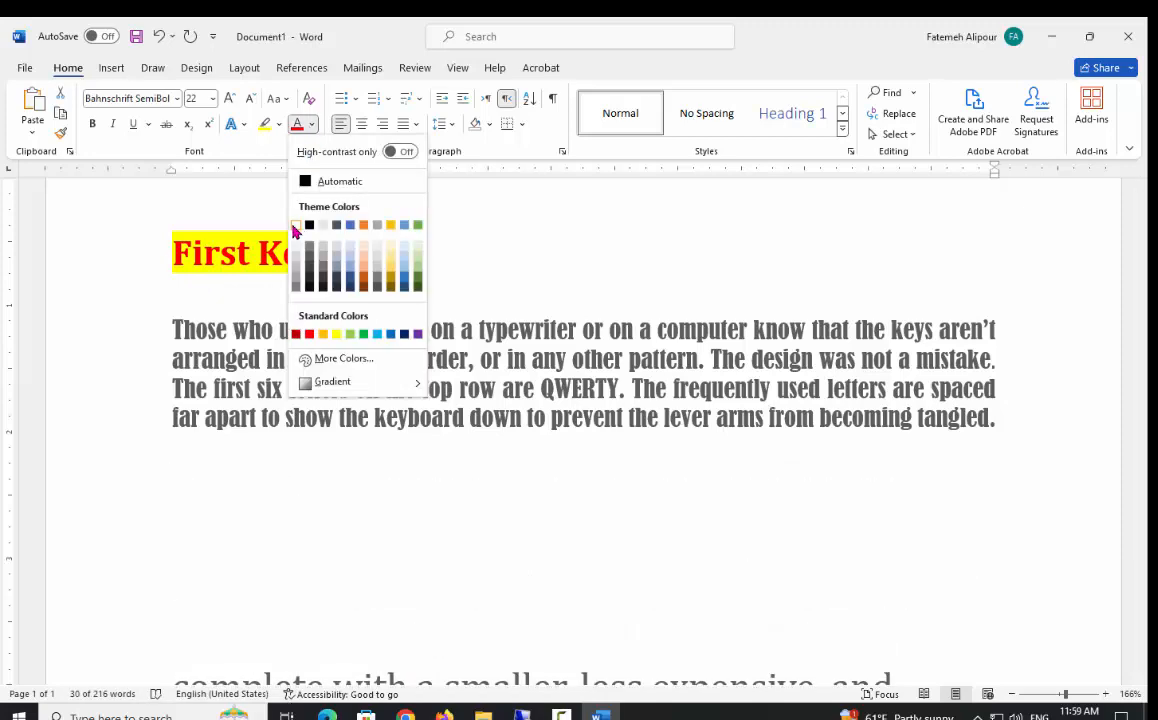
click(295, 229)
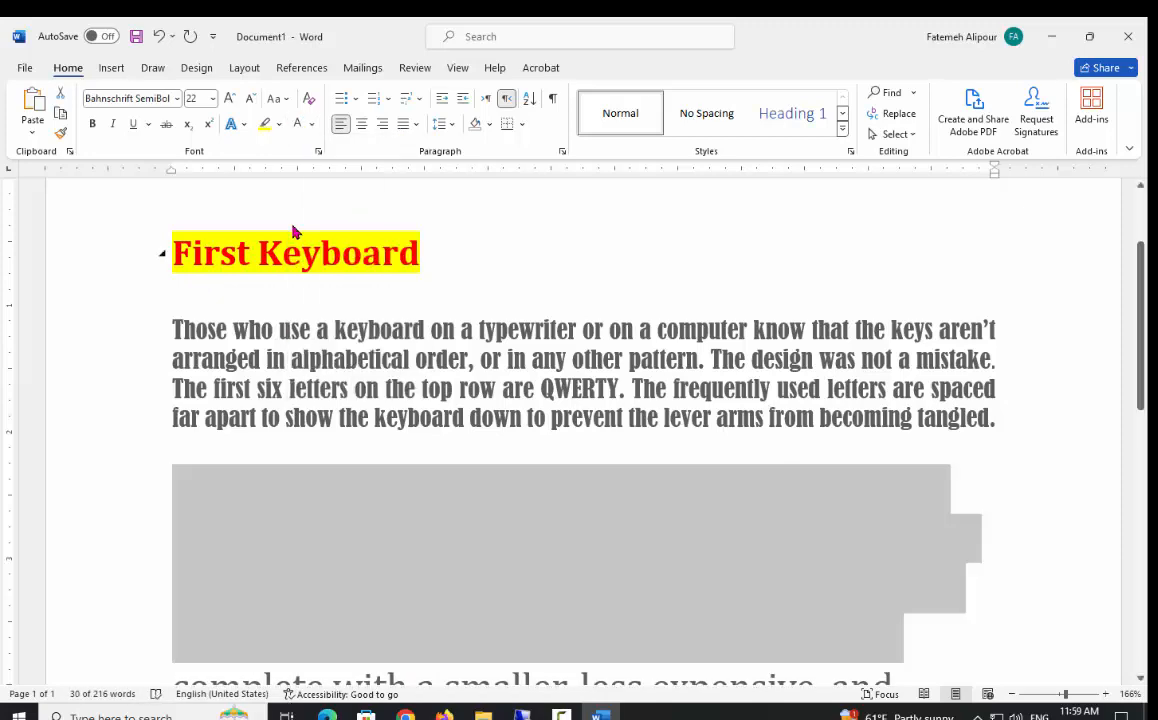
Highlight the selected white text of the second body paragraph in blue, deselect it and review the formatting
click(279, 127)
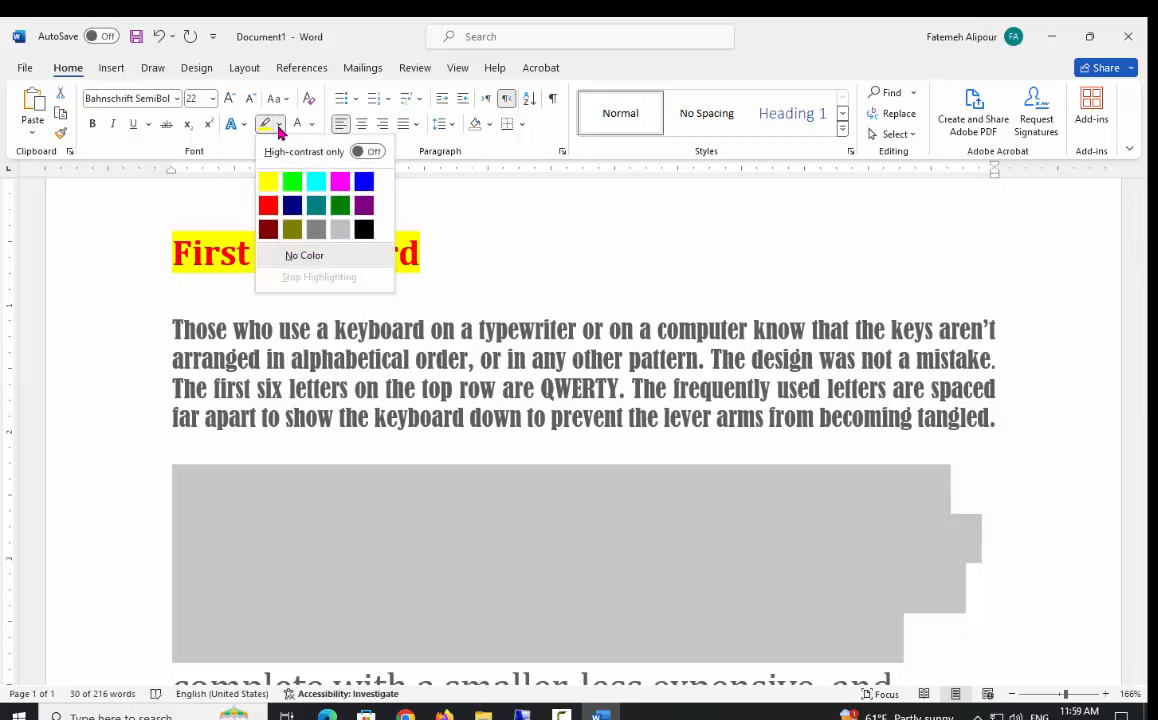
click(364, 181)
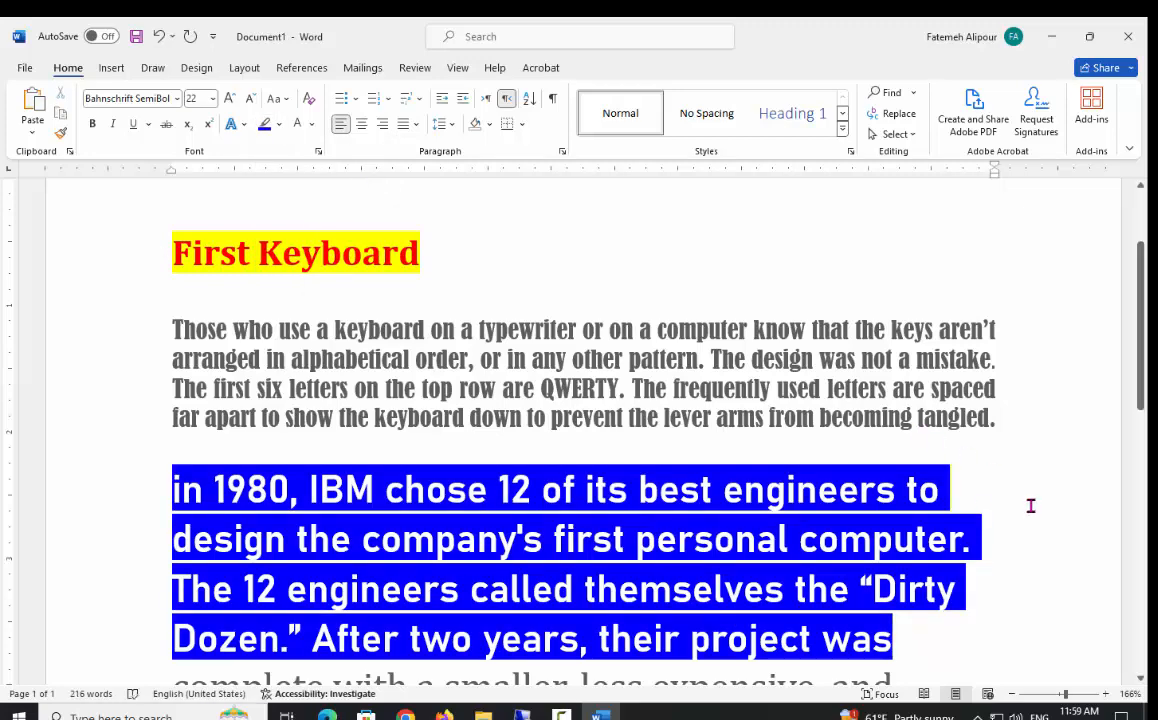
scroll(812, 393, down, 3)
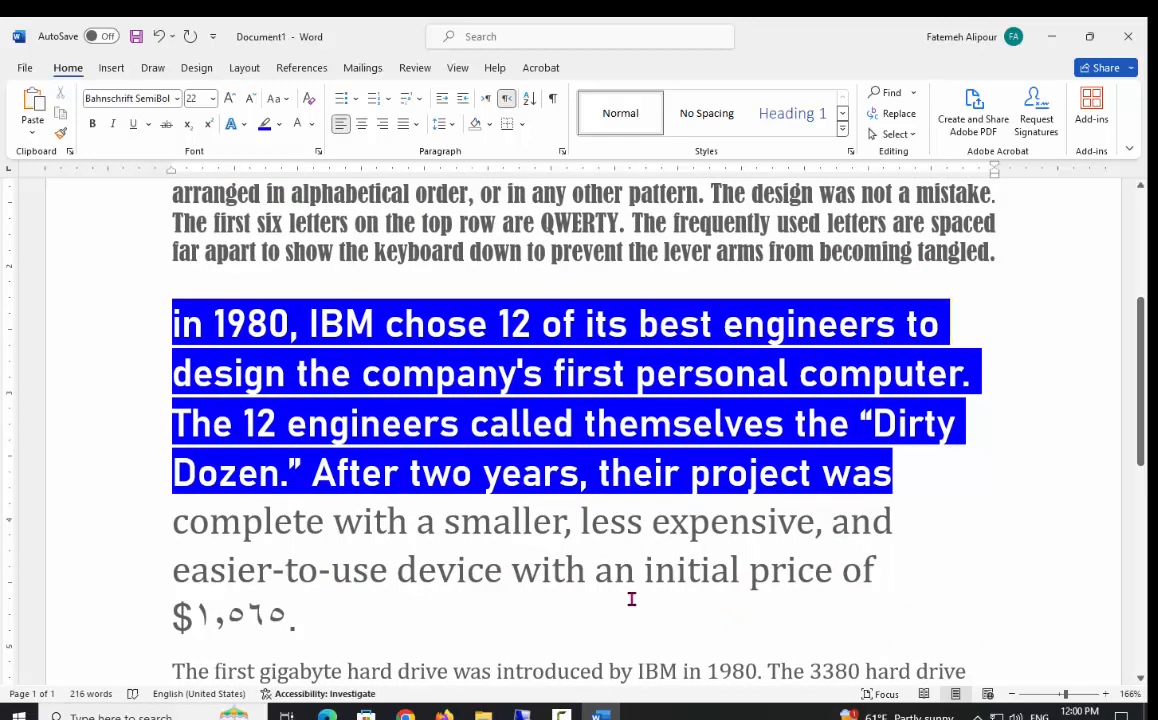
scroll(497, 538, up, 3)
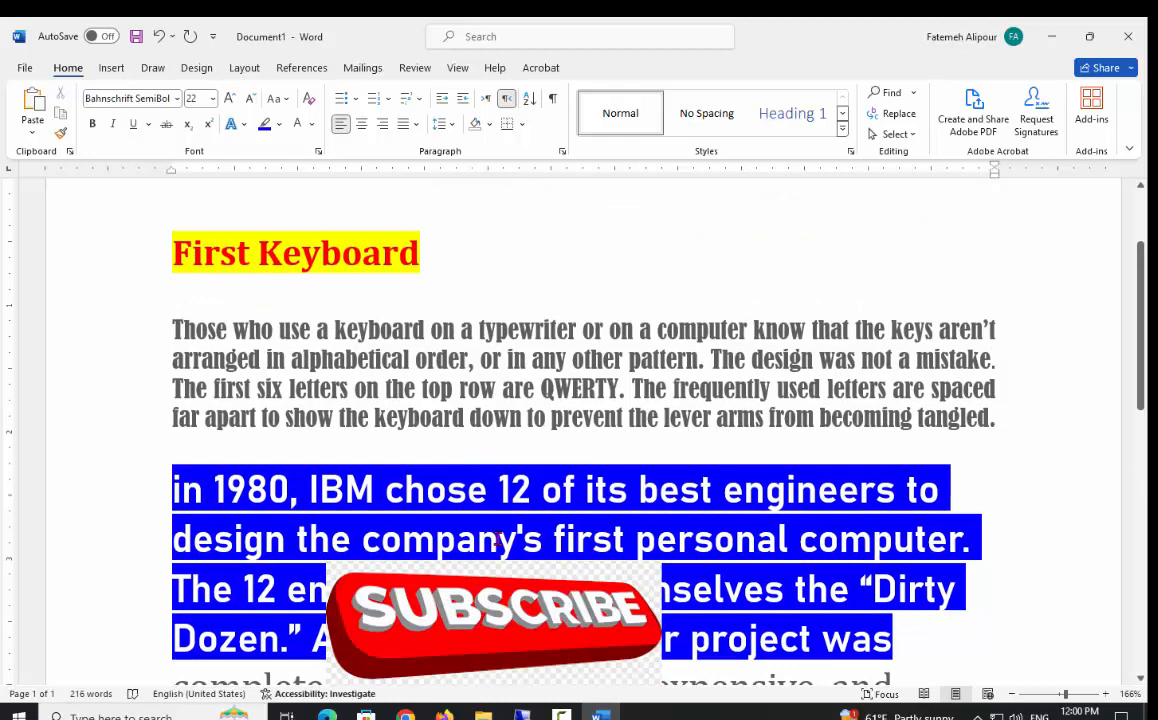